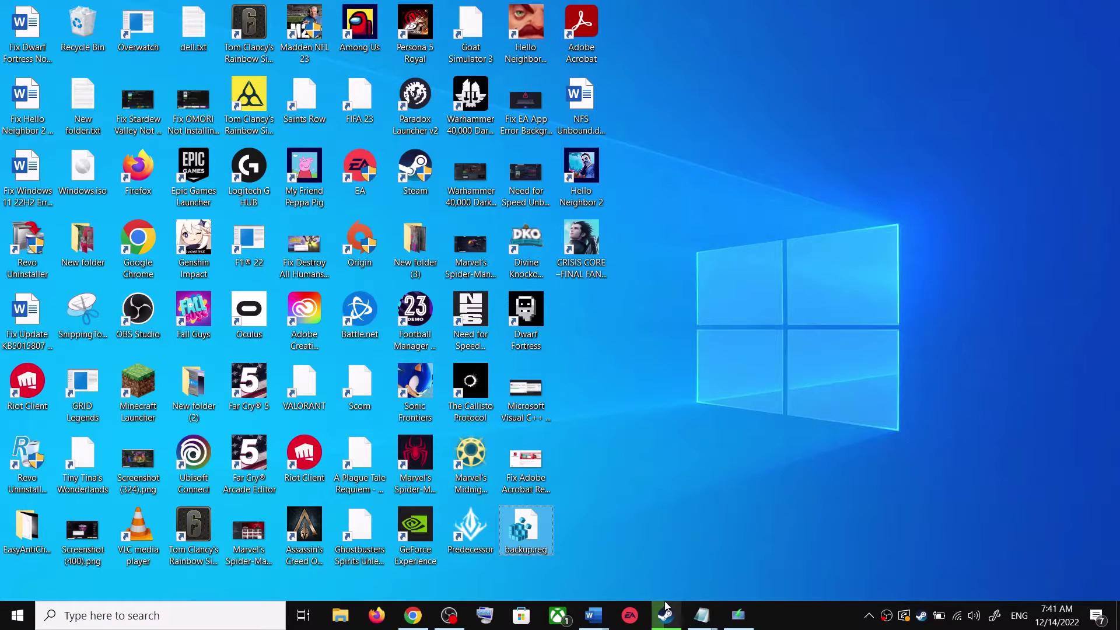
Step: Open Settings' Update & Security troubleshooters and expand the Windows Update troubleshooter
{"action": "mouse_move", "coordinate": [594, 615]}
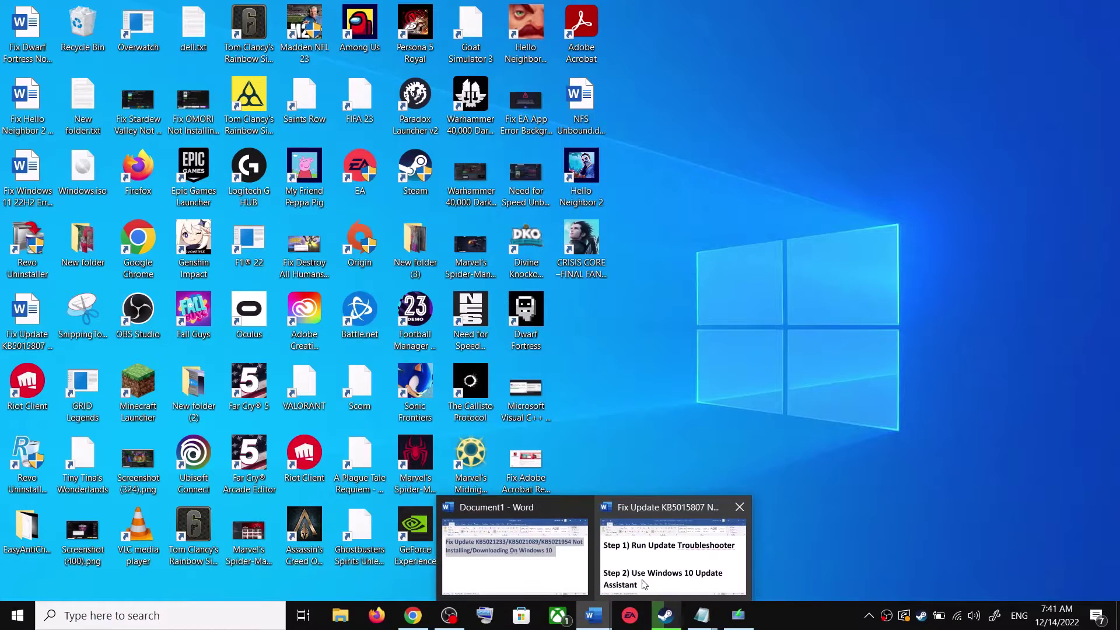
{"action": "left_click", "coordinate": [753, 545]}
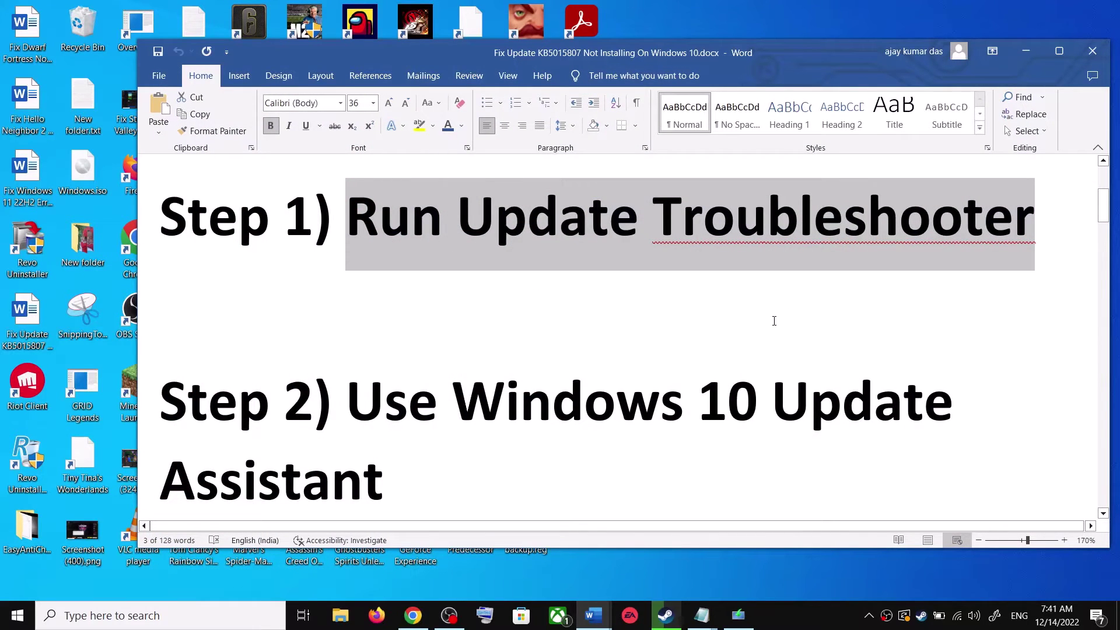
{"action": "key", "text": "super+i"}
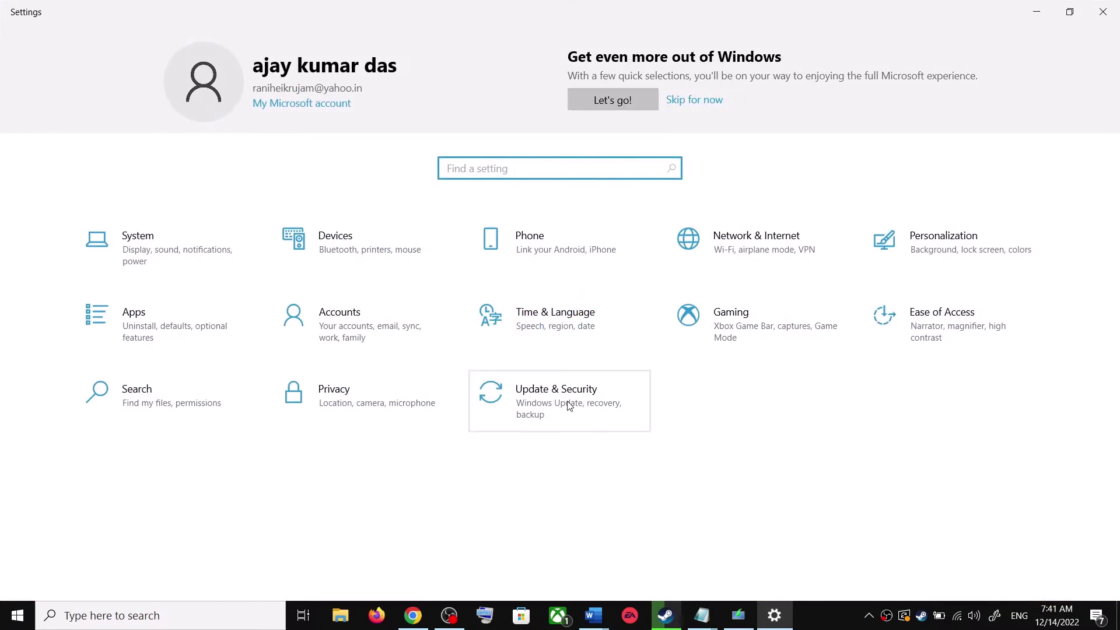
{"action": "left_click", "coordinate": [569, 405]}
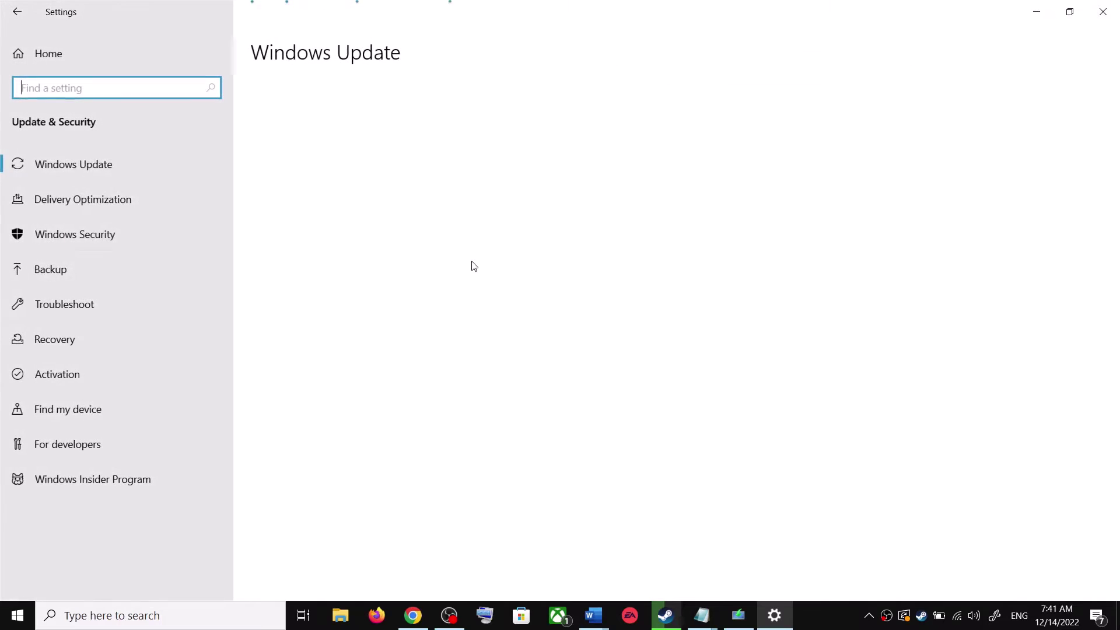
{"action": "left_click", "coordinate": [90, 304]}
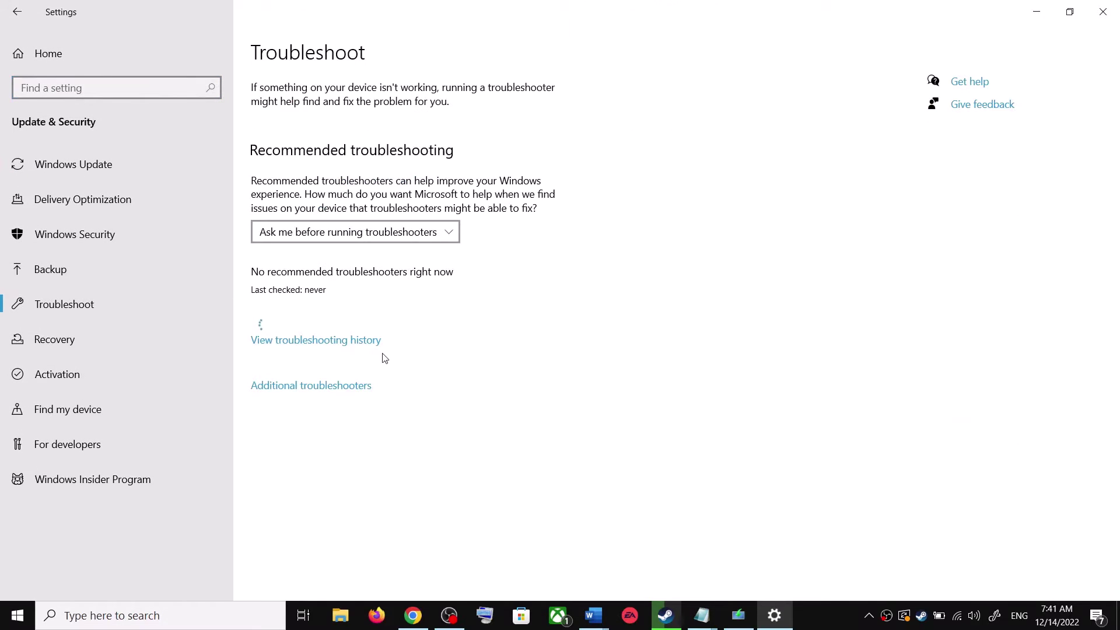
{"action": "left_click", "coordinate": [328, 390]}
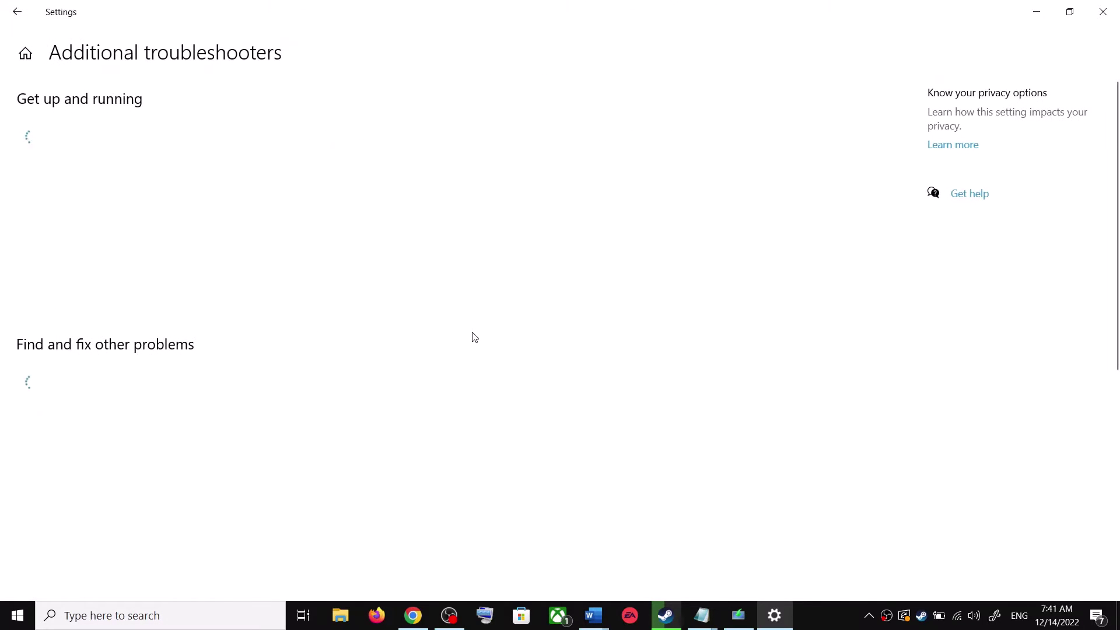
{"action": "left_click", "coordinate": [139, 293]}
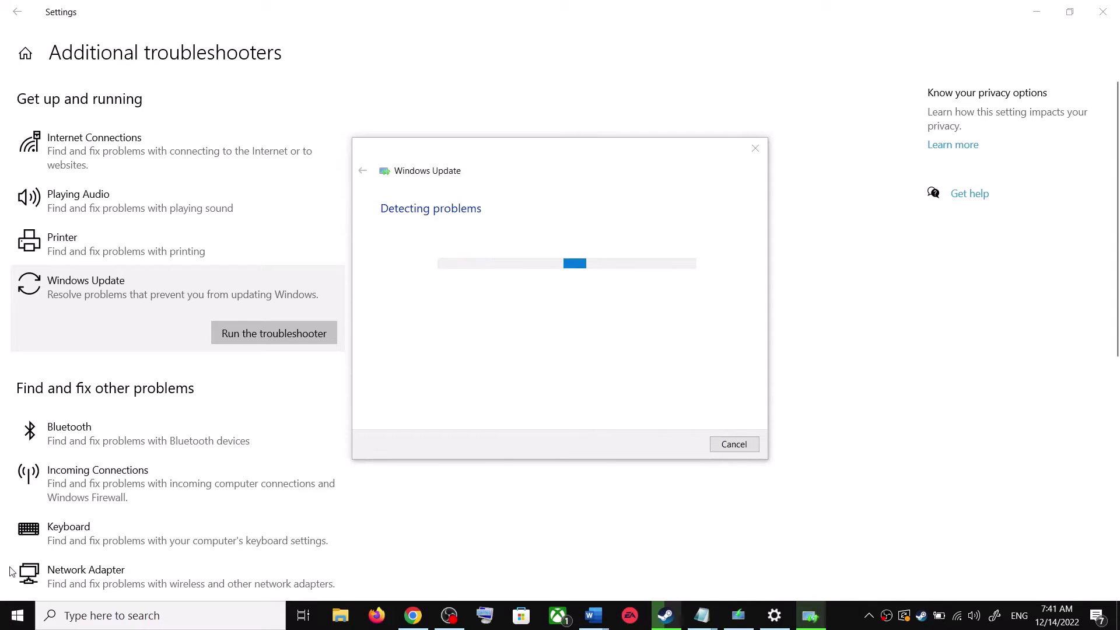
Step: Dismiss the Start menu power options without powering off, and return to the Word guide
{"action": "left_click", "coordinate": [22, 613]}
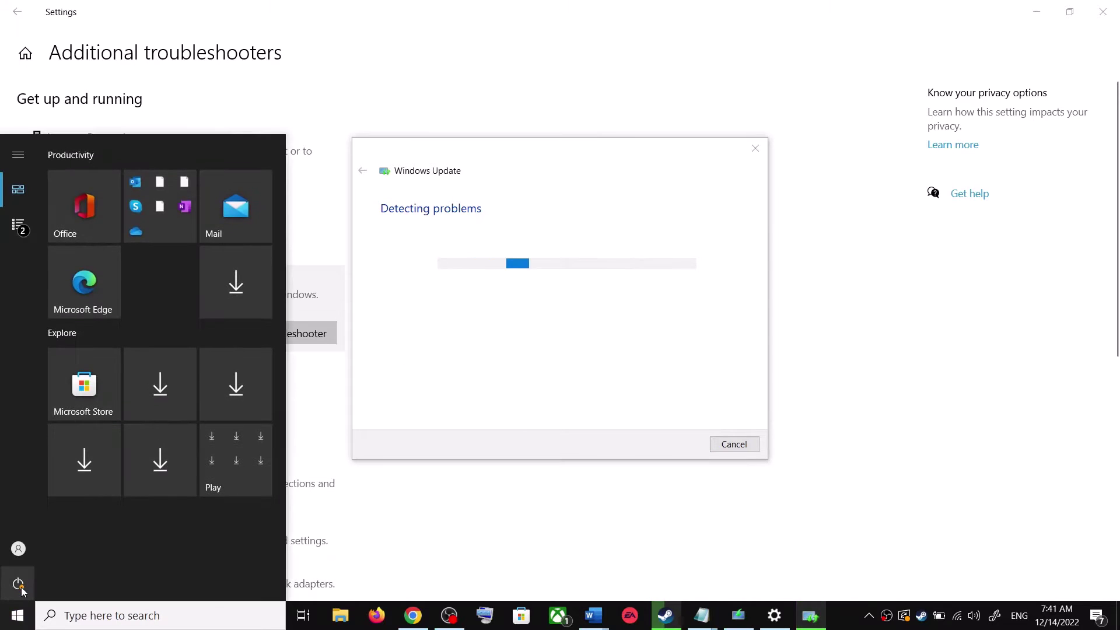
{"action": "left_click", "coordinate": [18, 584]}
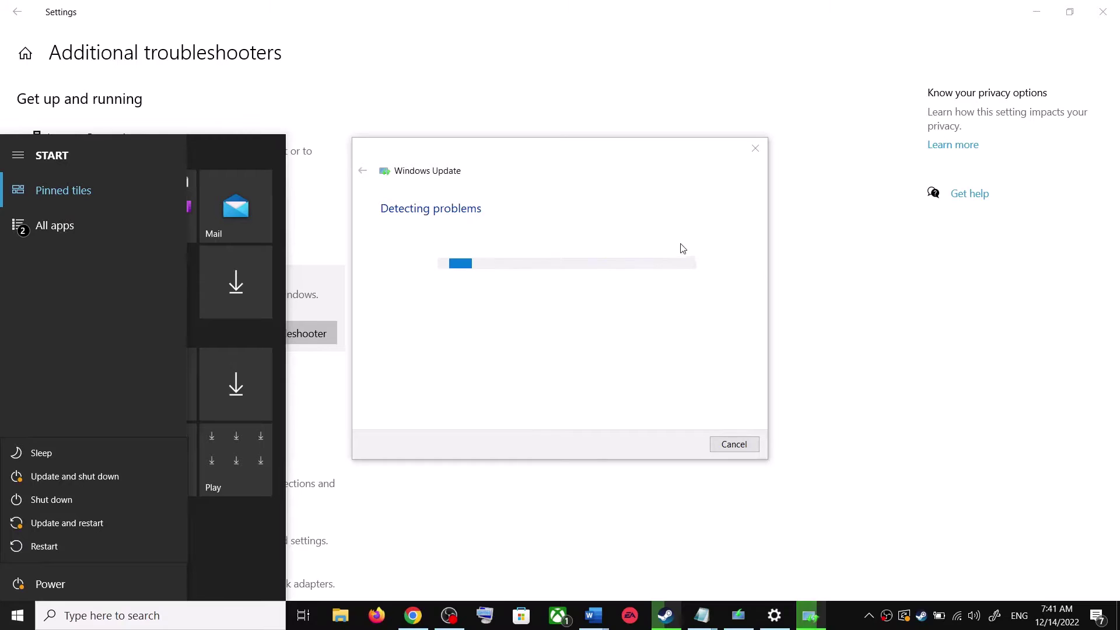
{"action": "left_click", "coordinate": [688, 228]}
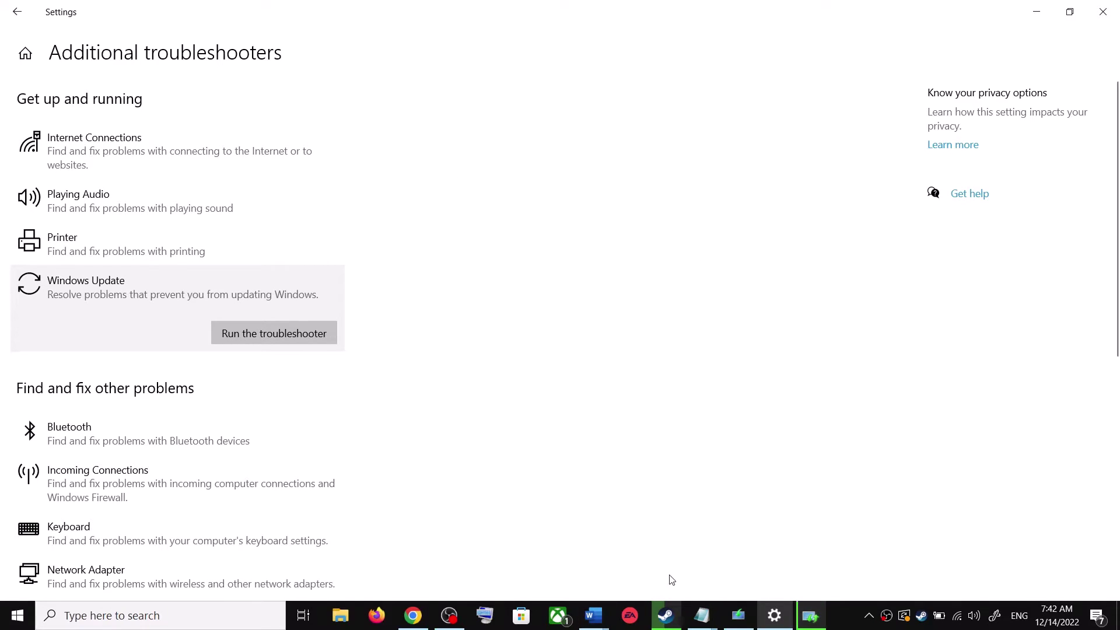
{"action": "left_click", "coordinate": [594, 615]}
Step: Select the guide's Step 2 software-download URL and view the Download Windows 10 page in Chrome
{"action": "left_click", "coordinate": [670, 543]}
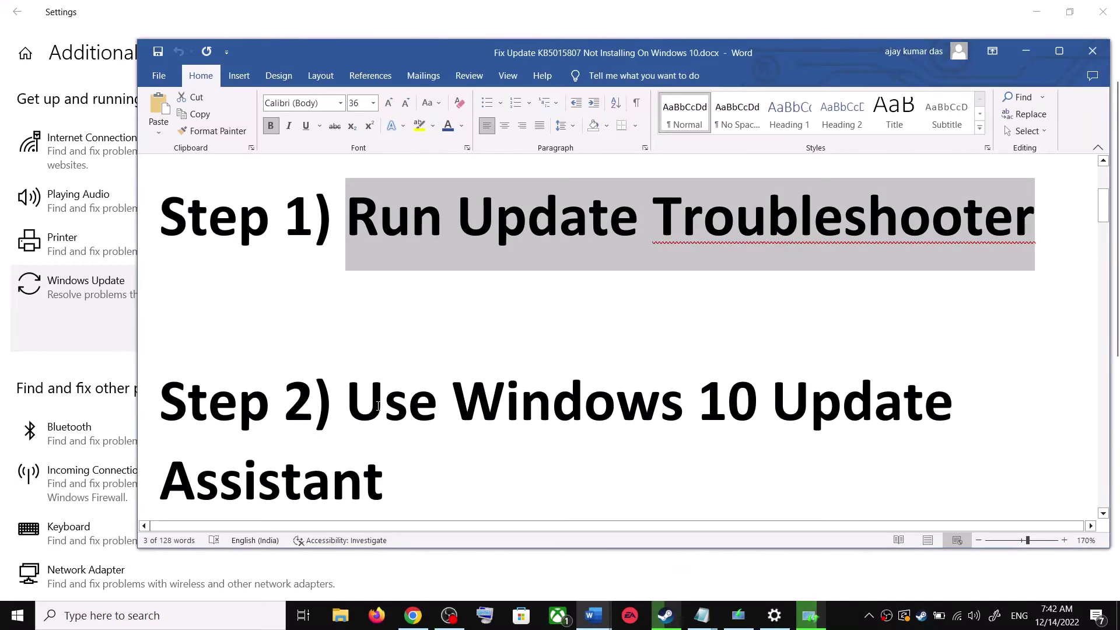
{"action": "scroll", "coordinate": [378, 407], "scroll_direction": "down", "scroll_amount": 1}
{"action": "left_click_drag", "start_coordinate": [349, 344], "coordinate": [407, 405]}
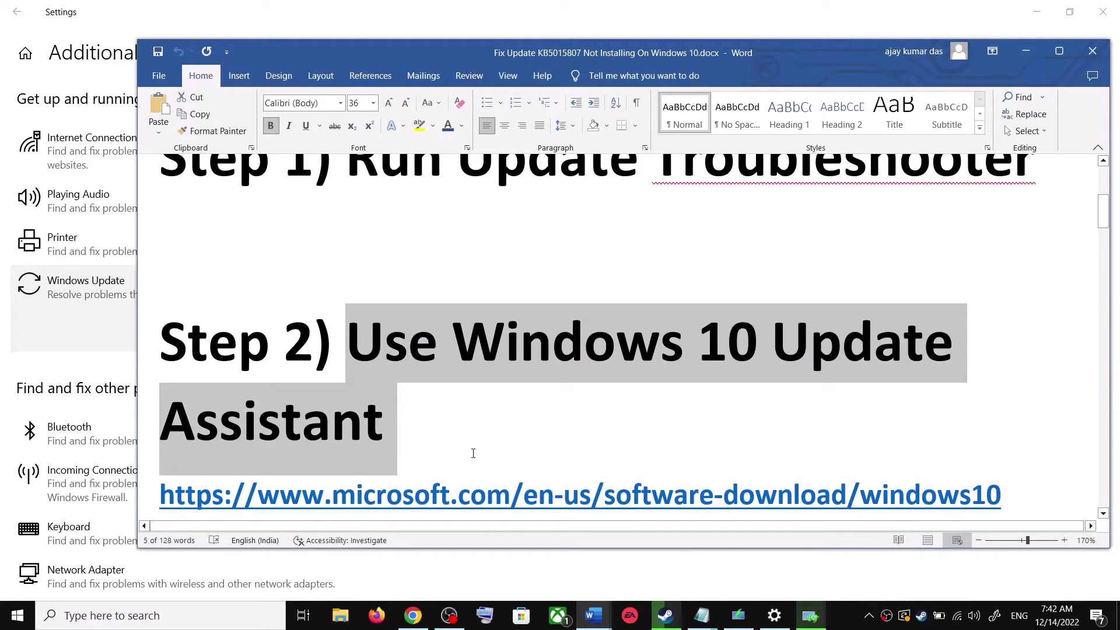
{"action": "scroll", "coordinate": [473, 453], "scroll_direction": "down", "scroll_amount": 1}
{"action": "triple_click", "coordinate": [1009, 437]}
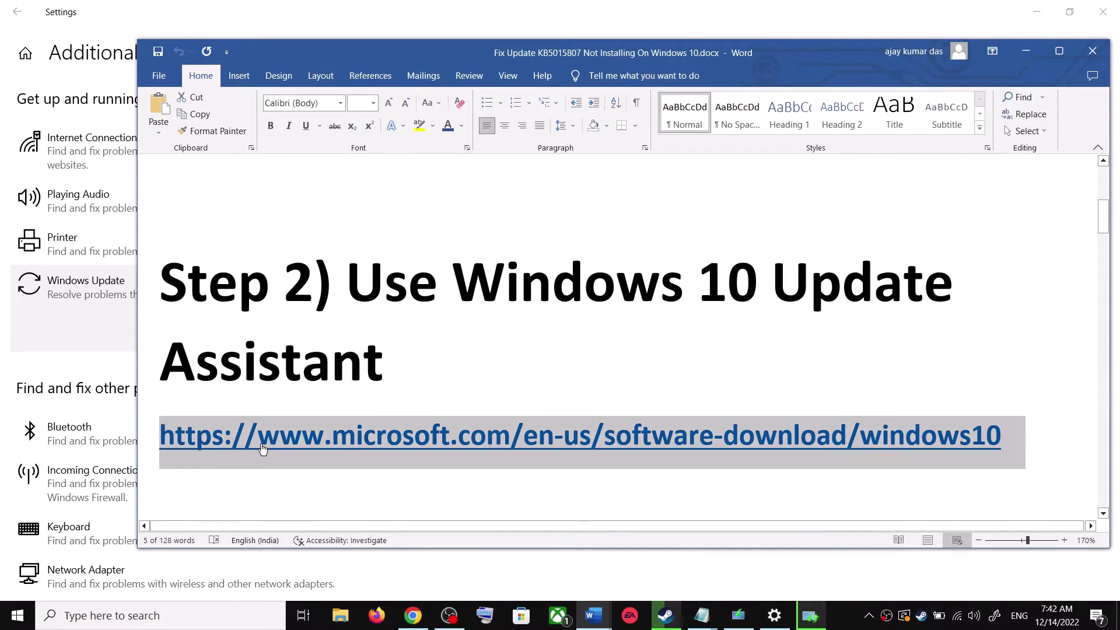
{"action": "left_click", "coordinate": [421, 619]}
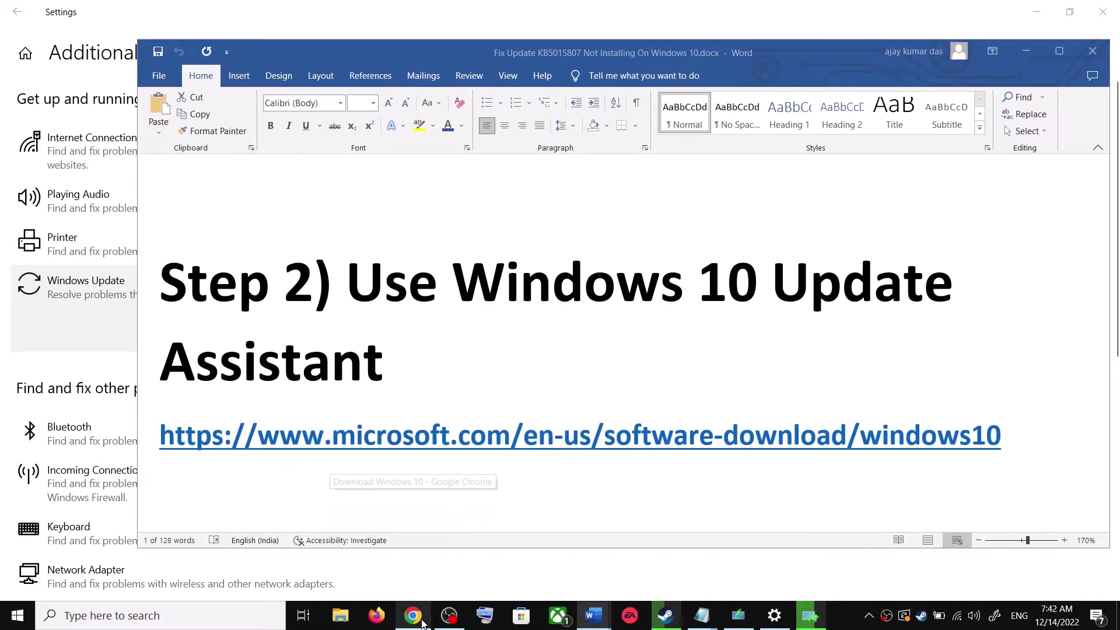
{"action": "scroll", "coordinate": [319, 258], "scroll_direction": "up", "scroll_amount": 1}
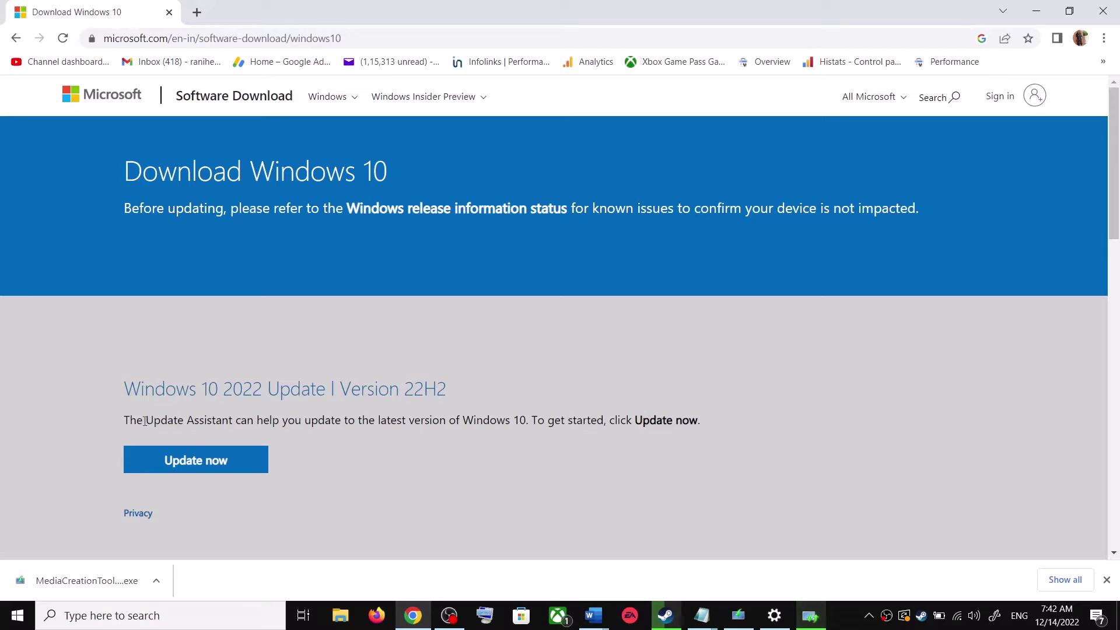
{"action": "left_click_drag", "start_coordinate": [145, 422], "coordinate": [232, 421]}
Step: Download and run Windows10Upgrade, then close the Update Assistant's already-up-to-date message
{"action": "left_click", "coordinate": [222, 461]}
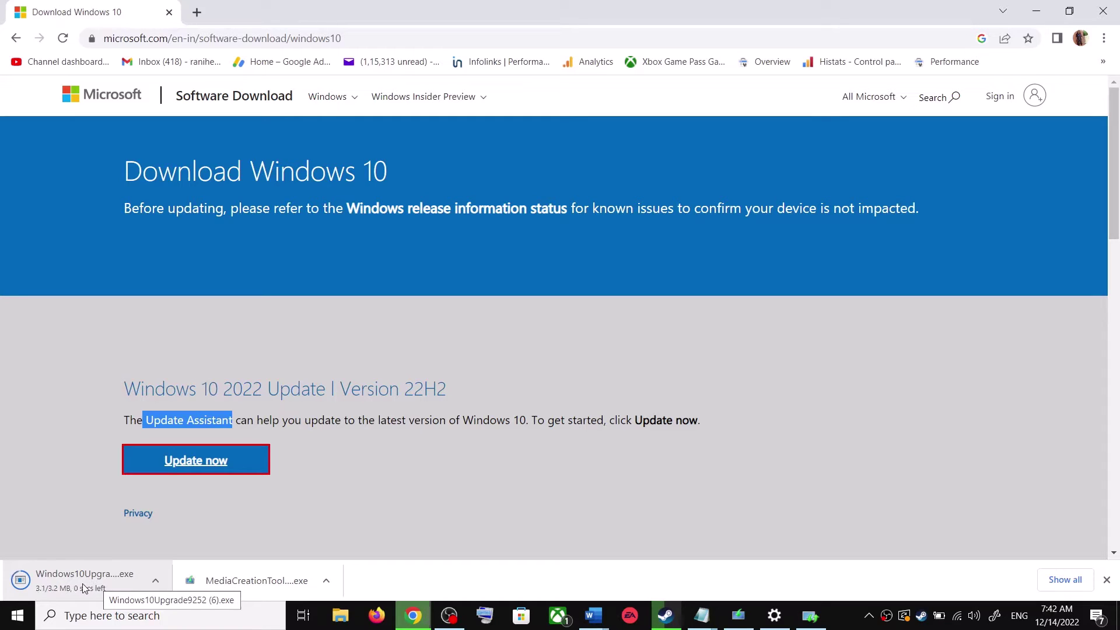
{"action": "left_click", "coordinate": [82, 580]}
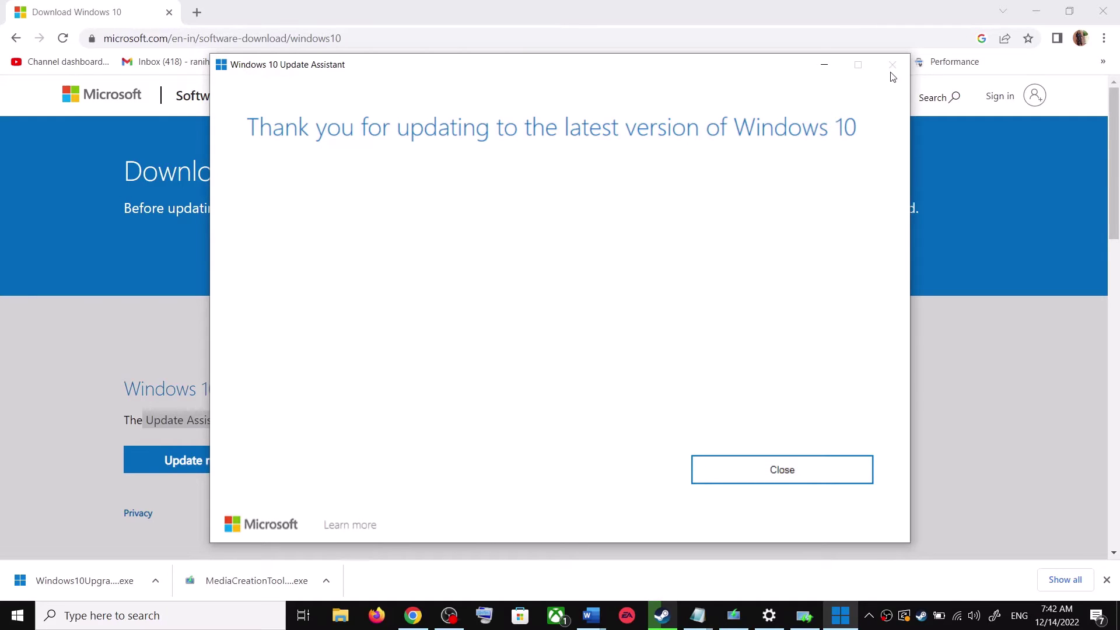
{"action": "left_click", "coordinate": [815, 471]}
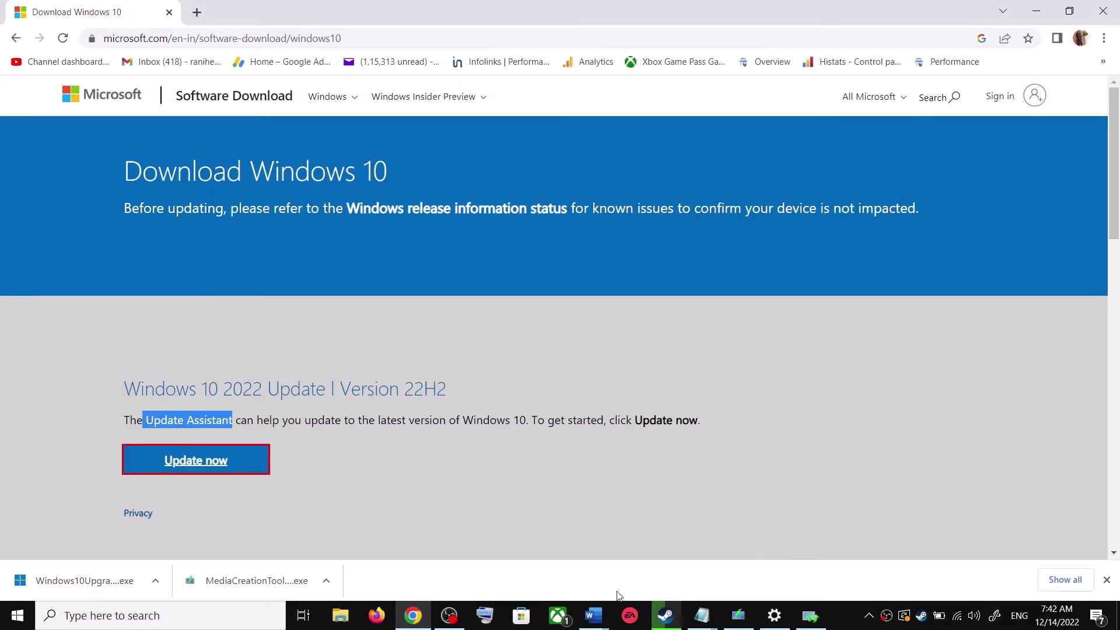
{"action": "left_click", "coordinate": [593, 616]}
Step: Copy the guide's Step 3 reset commands, from SC config through net start appidsvc
{"action": "left_click", "coordinate": [688, 580]}
{"action": "scroll", "coordinate": [458, 393], "scroll_direction": "down", "scroll_amount": 4}
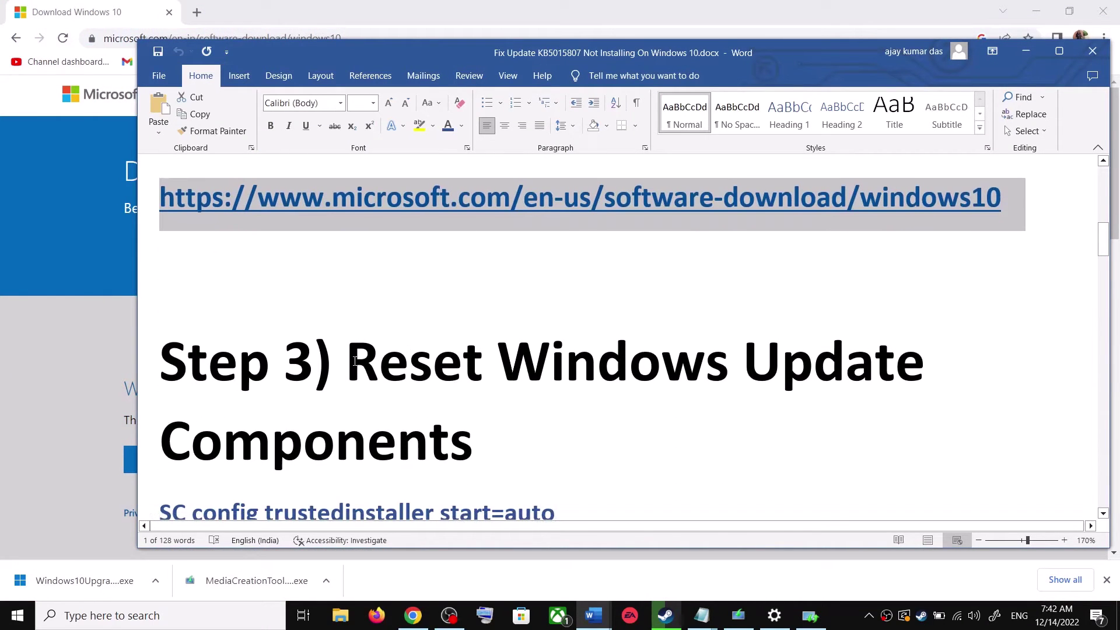
{"action": "left_click_drag", "start_coordinate": [347, 361], "coordinate": [473, 455]}
{"action": "scroll", "coordinate": [176, 400], "scroll_direction": "down", "scroll_amount": 2}
{"action": "left_click_drag", "start_coordinate": [176, 400], "coordinate": [369, 489]}
{"action": "scroll", "coordinate": [321, 395], "scroll_direction": "down", "scroll_amount": 1}
{"action": "right_click", "coordinate": [299, 332]}
{"action": "left_click", "coordinate": [341, 380]}
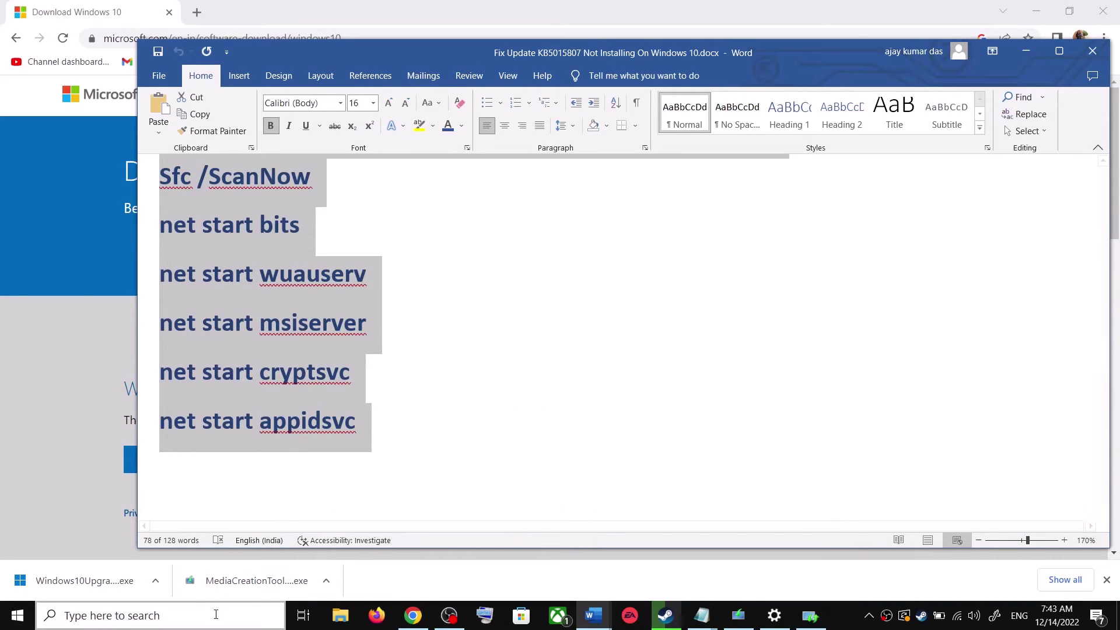
{"action": "left_click", "coordinate": [196, 628]}
Step: Paste the copied reset commands into a new Notepad document and start saving it
{"action": "type", "text": "ote"}
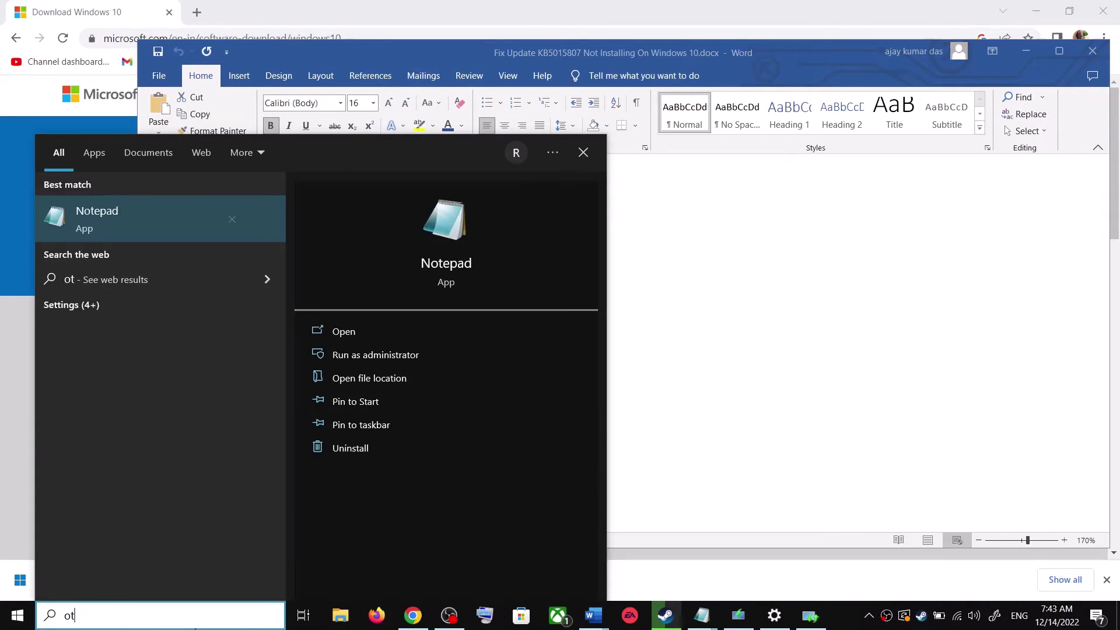
{"action": "left_click", "coordinate": [195, 214]}
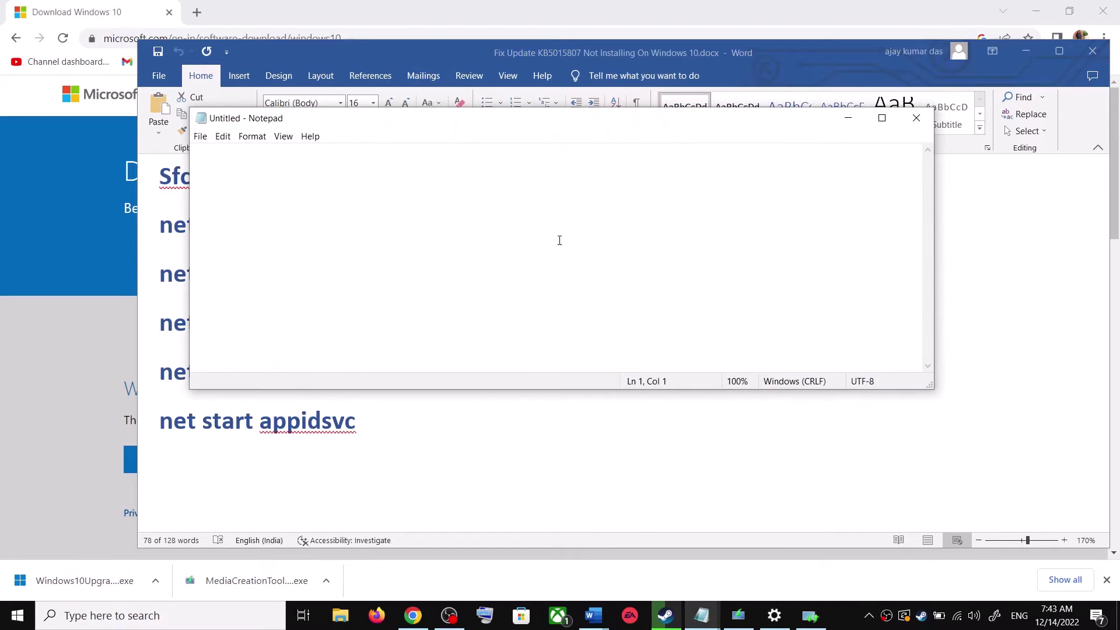
{"action": "key", "text": "ctrl+v"}
{"action": "scroll", "coordinate": [559, 241], "scroll_direction": "up", "scroll_amount": 3}
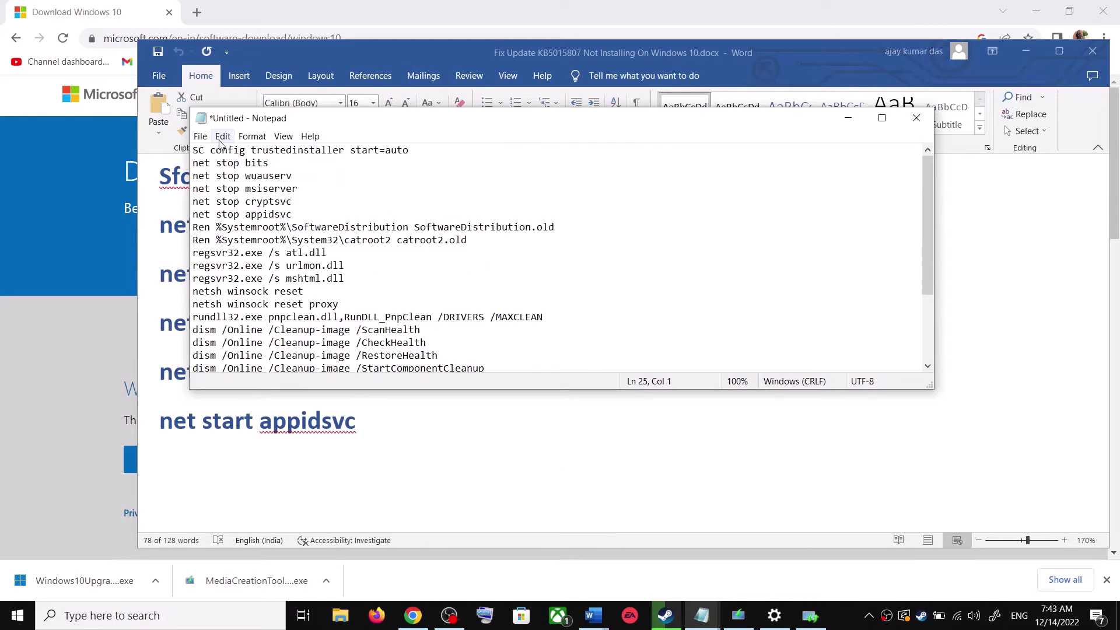
{"action": "left_click", "coordinate": [200, 135]}
{"action": "left_click", "coordinate": [230, 210]}
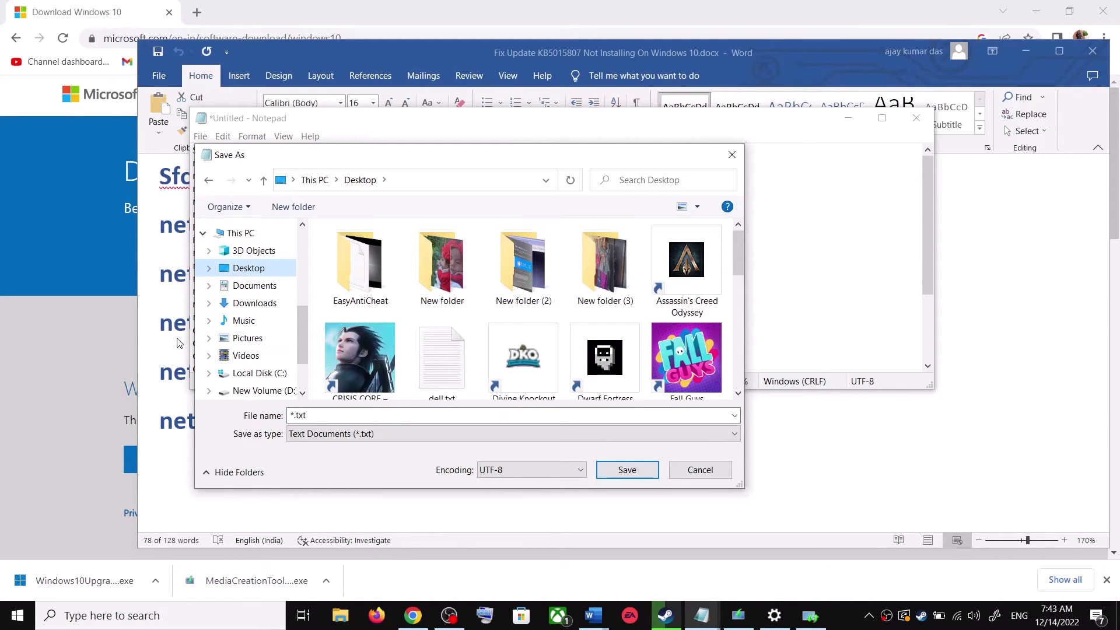
Step: Save the script to the Desktop as Wufix.bat with type All Files (*.*)
{"action": "key", "text": "alt+Tab"}
{"action": "scroll", "coordinate": [603, 429], "scroll_direction": "down", "scroll_amount": 4}
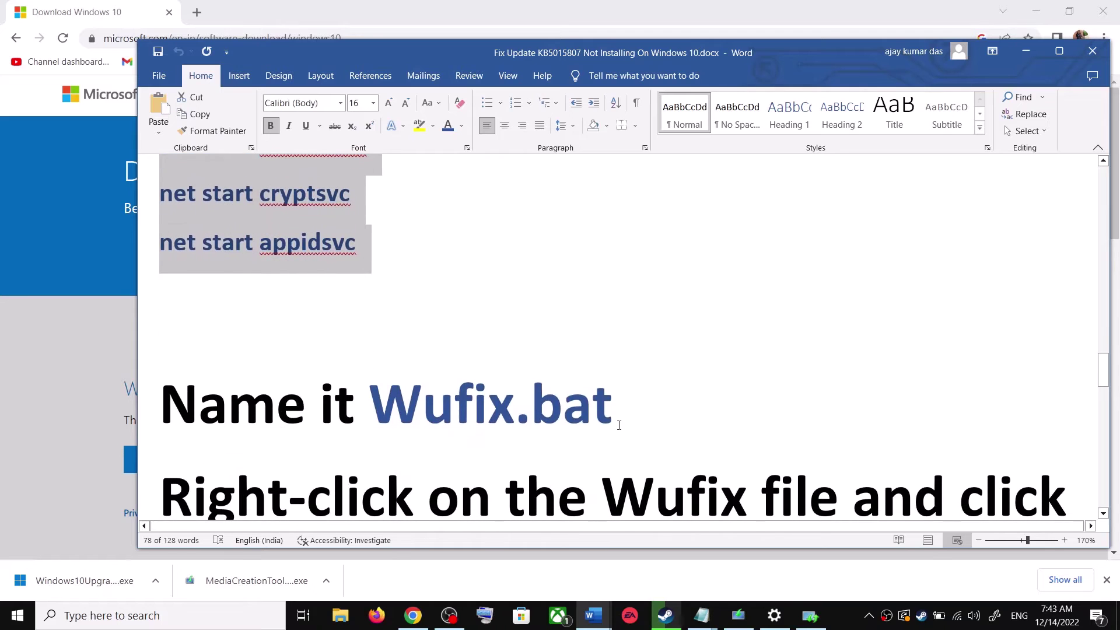
{"action": "left_click_drag", "start_coordinate": [613, 408], "coordinate": [427, 402]}
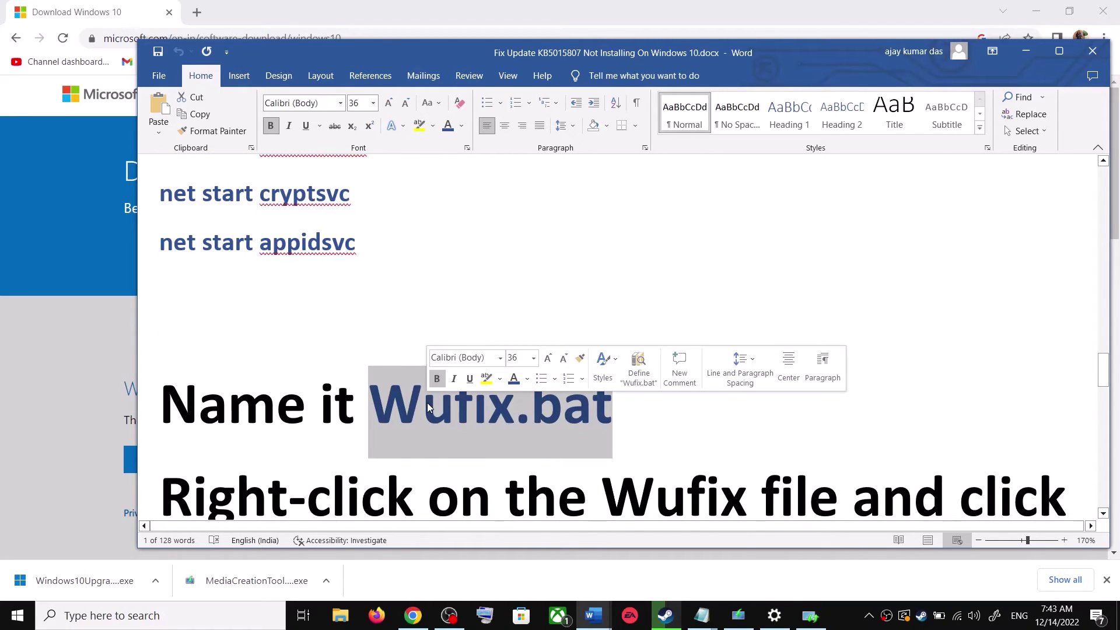
{"action": "key", "text": "alt+Tab"}
{"action": "left_click", "coordinate": [345, 416]}
{"action": "key", "text": "ctrl+v"}
{"action": "left_click", "coordinate": [367, 439]}
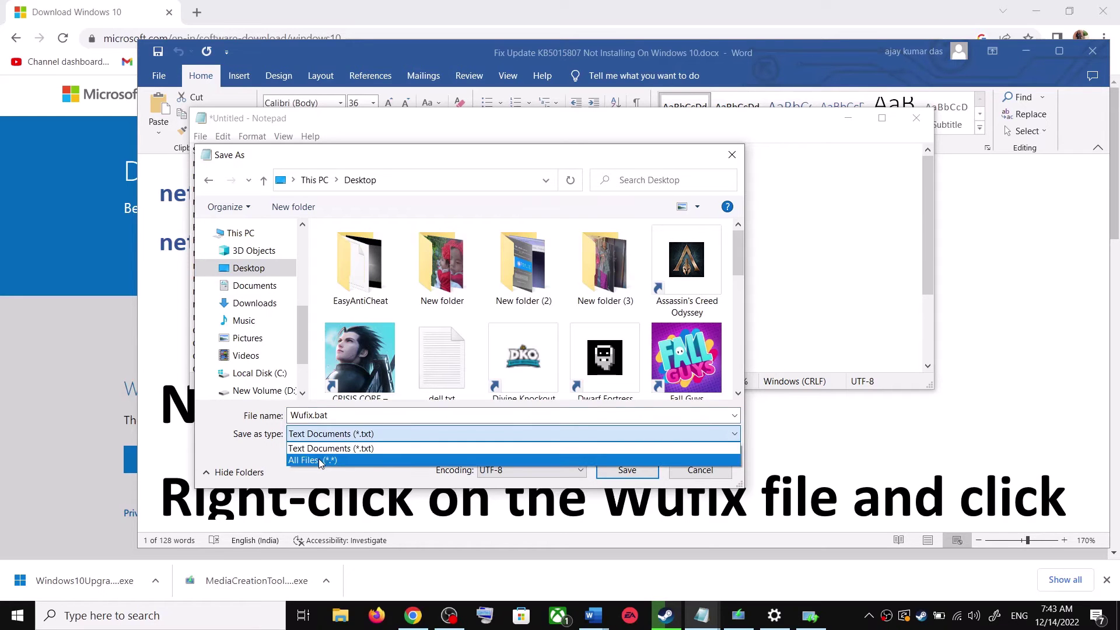
{"action": "left_click", "coordinate": [319, 459]}
{"action": "left_click", "coordinate": [631, 469]}
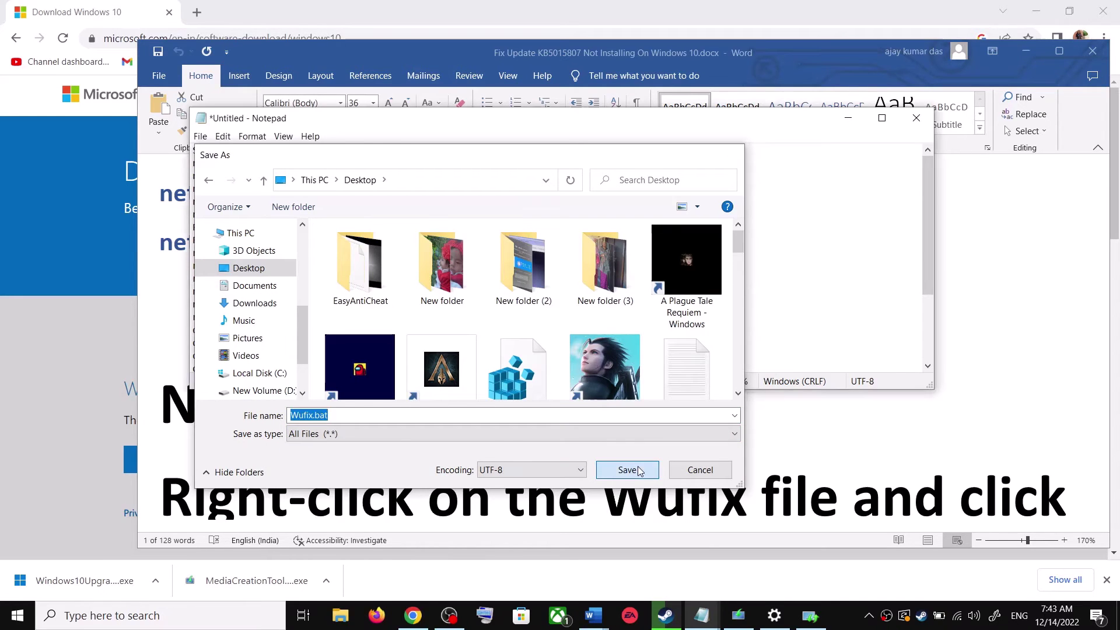
{"action": "key", "text": "super+d"}
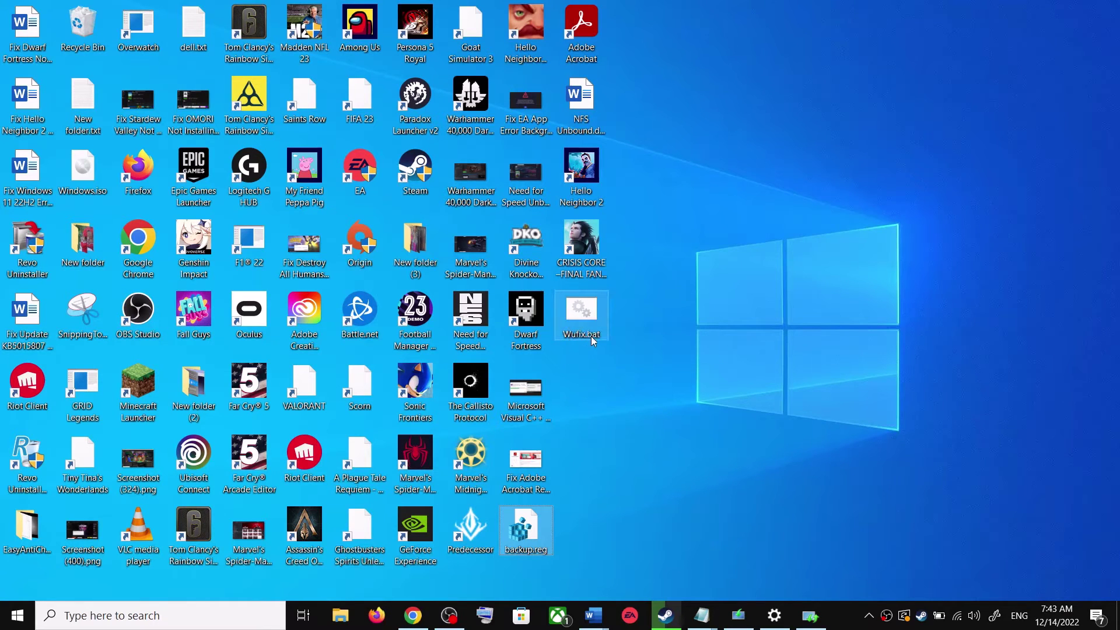
Step: Run Wufix.bat from the desktop as administrator and move its console window aside
{"action": "left_click", "coordinate": [588, 318]}
{"action": "right_click", "coordinate": [587, 315]}
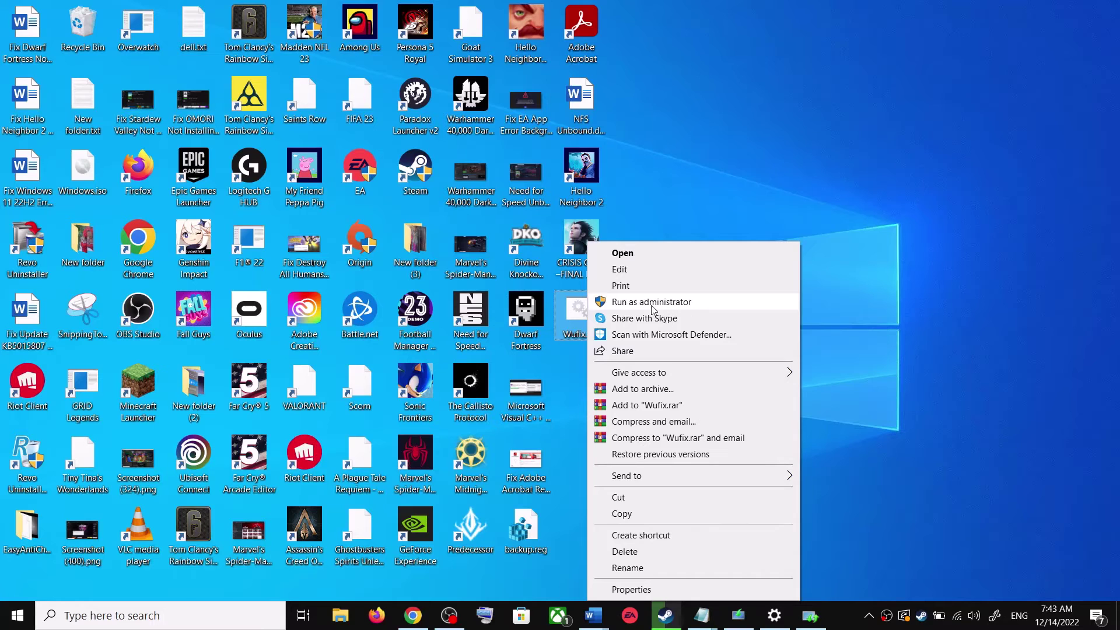
{"action": "left_click", "coordinate": [670, 203]}
{"action": "right_click", "coordinate": [581, 325]}
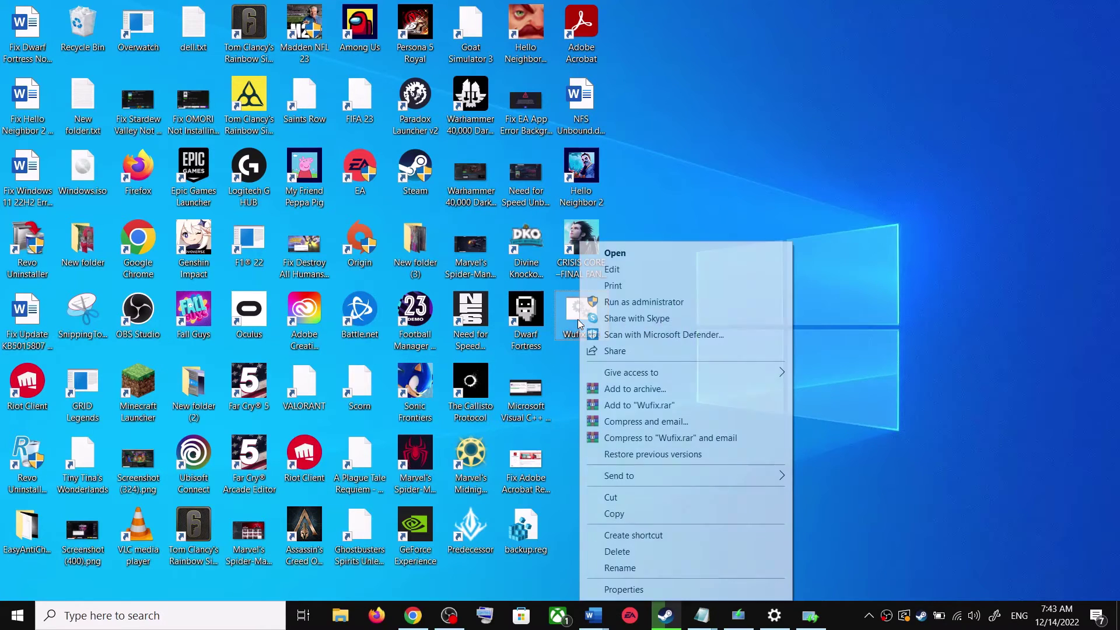
{"action": "left_click", "coordinate": [657, 307]}
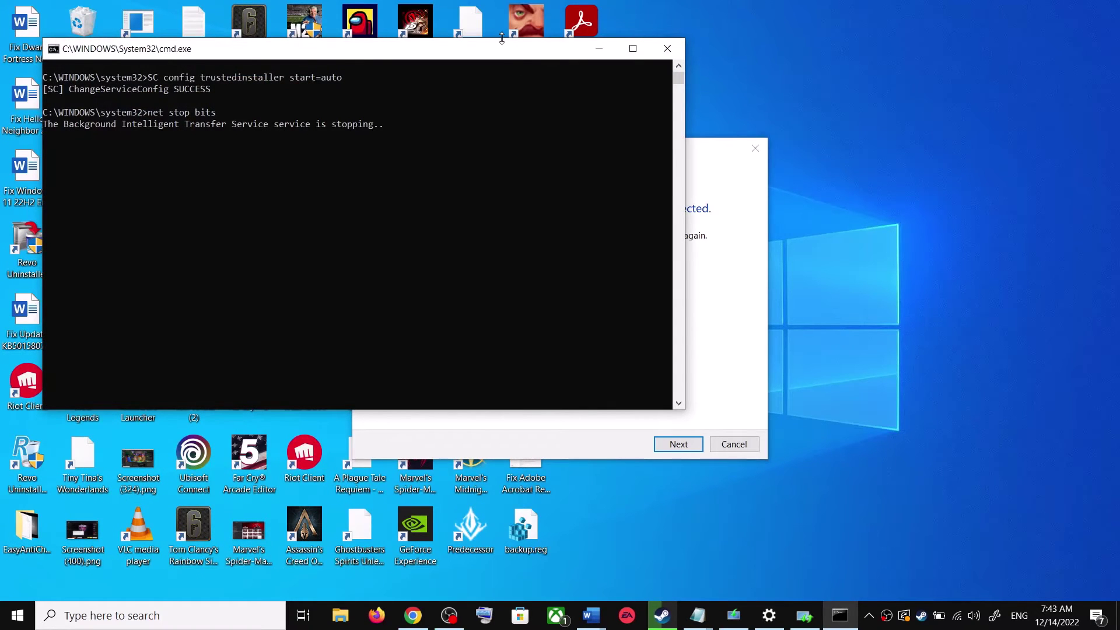
{"action": "left_click_drag", "start_coordinate": [503, 50], "coordinate": [630, 155]}
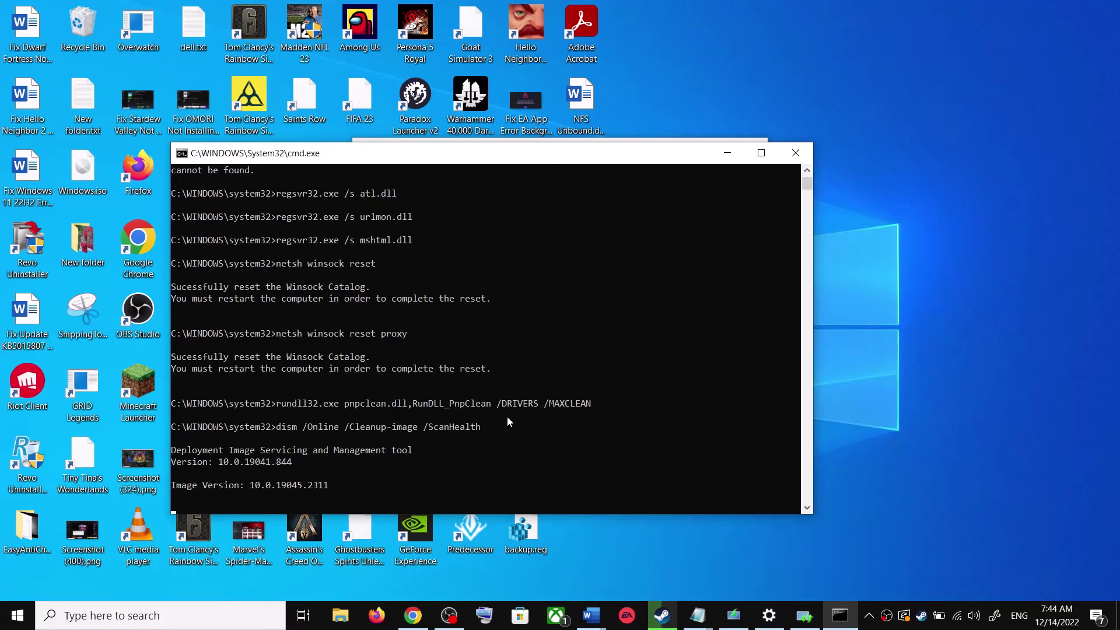
Step: Dismiss the Start menu power choices and close the Settings window
{"action": "left_click", "coordinate": [17, 615]}
{"action": "left_click", "coordinate": [24, 587]}
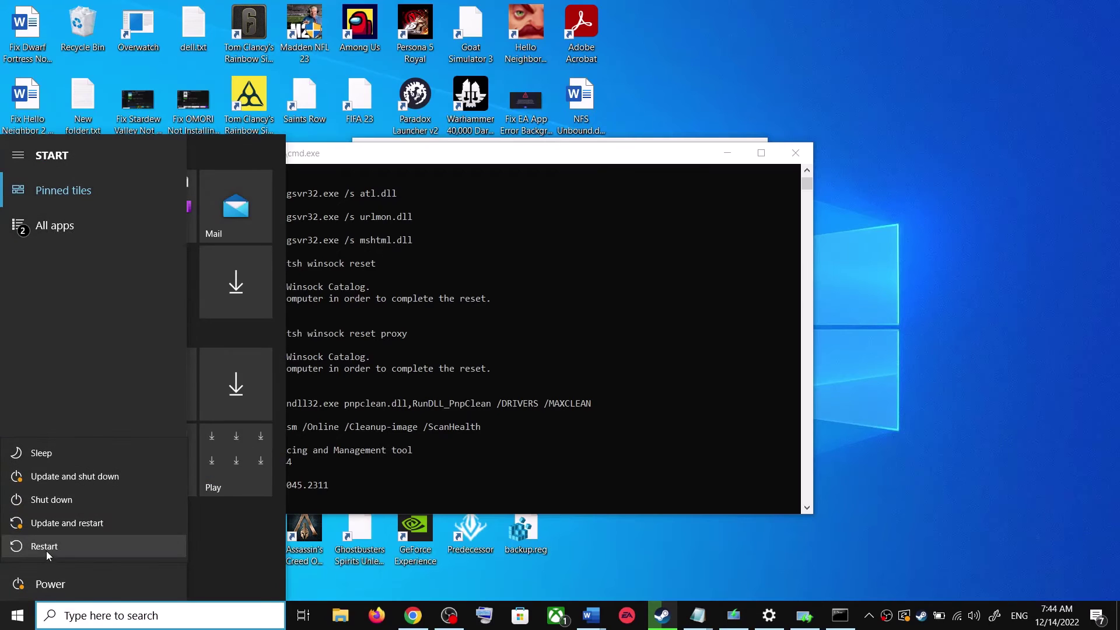
{"action": "left_click", "coordinate": [928, 398]}
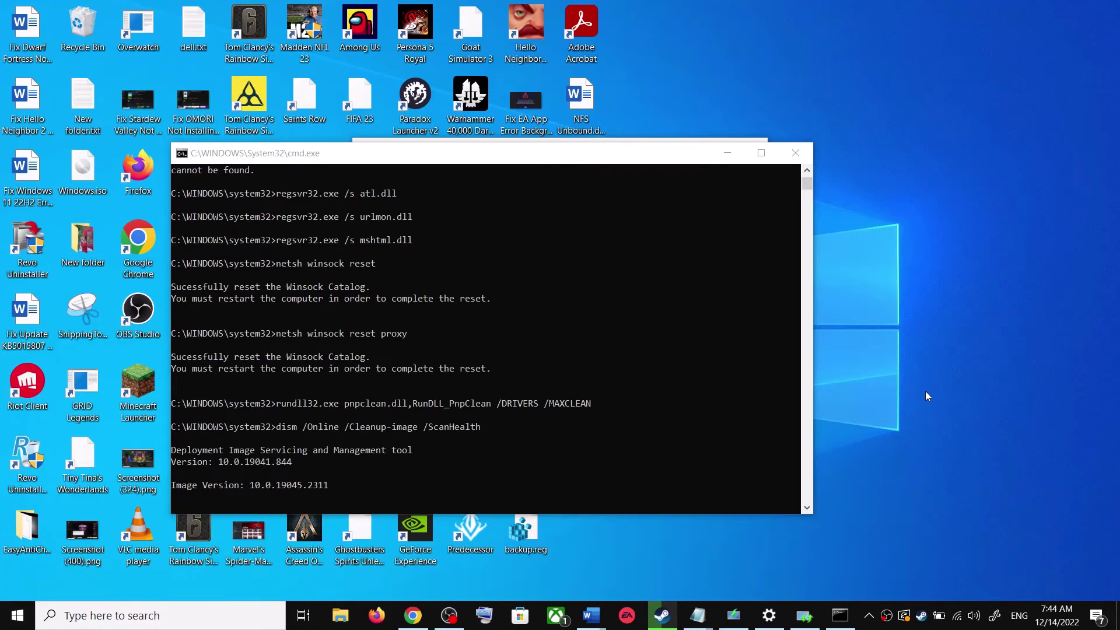
{"action": "right_click", "coordinate": [767, 625]}
{"action": "left_click", "coordinate": [723, 583]}
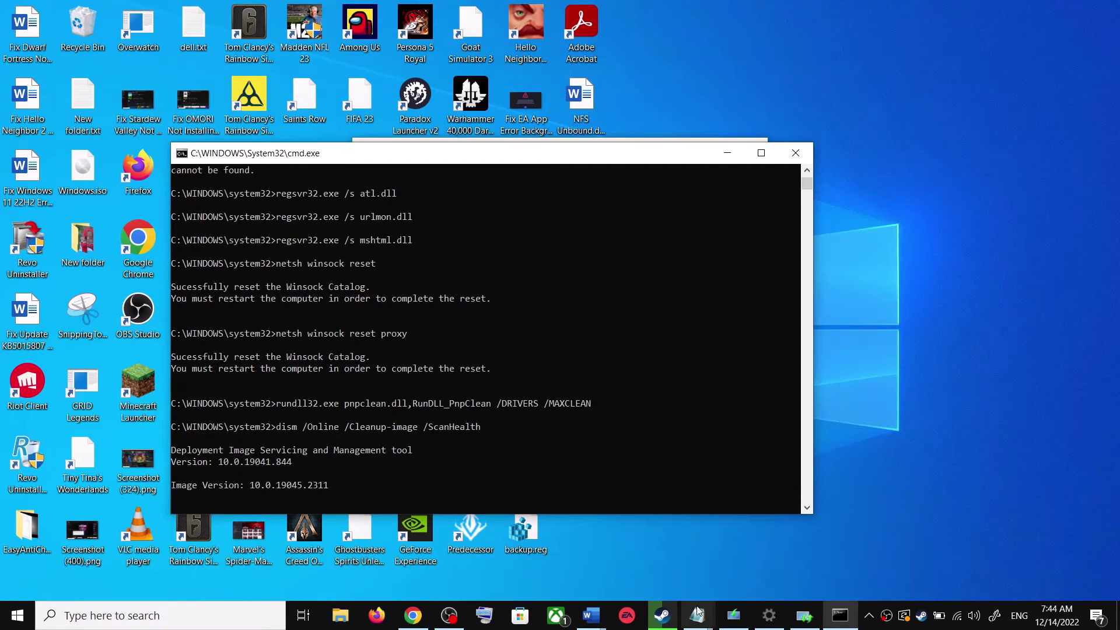
Step: Bring the Word guide forward and scroll to Step 4, Use Media Creation Tool
{"action": "left_click", "coordinate": [593, 616]}
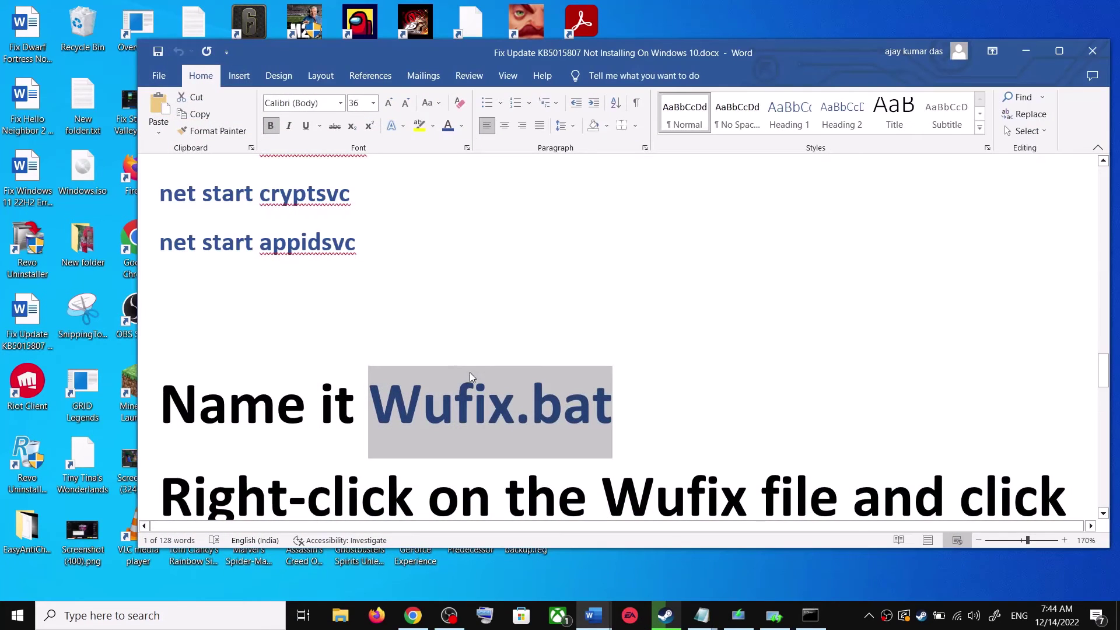
{"action": "scroll", "coordinate": [560, 380], "scroll_direction": "down", "scroll_amount": 5}
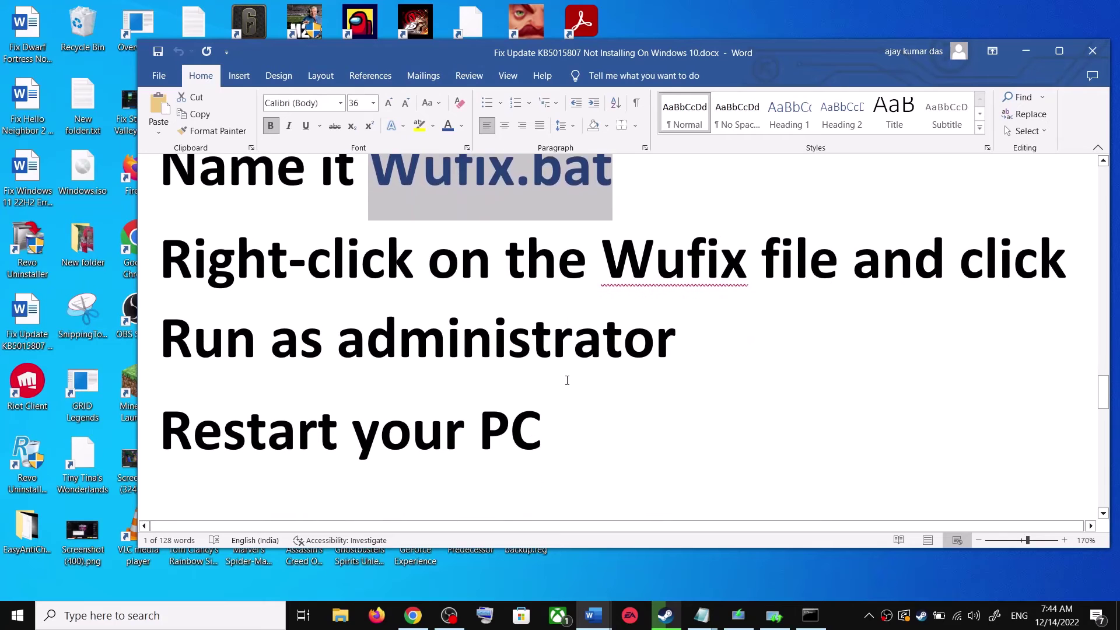
{"action": "scroll", "coordinate": [567, 381], "scroll_direction": "down", "scroll_amount": 2}
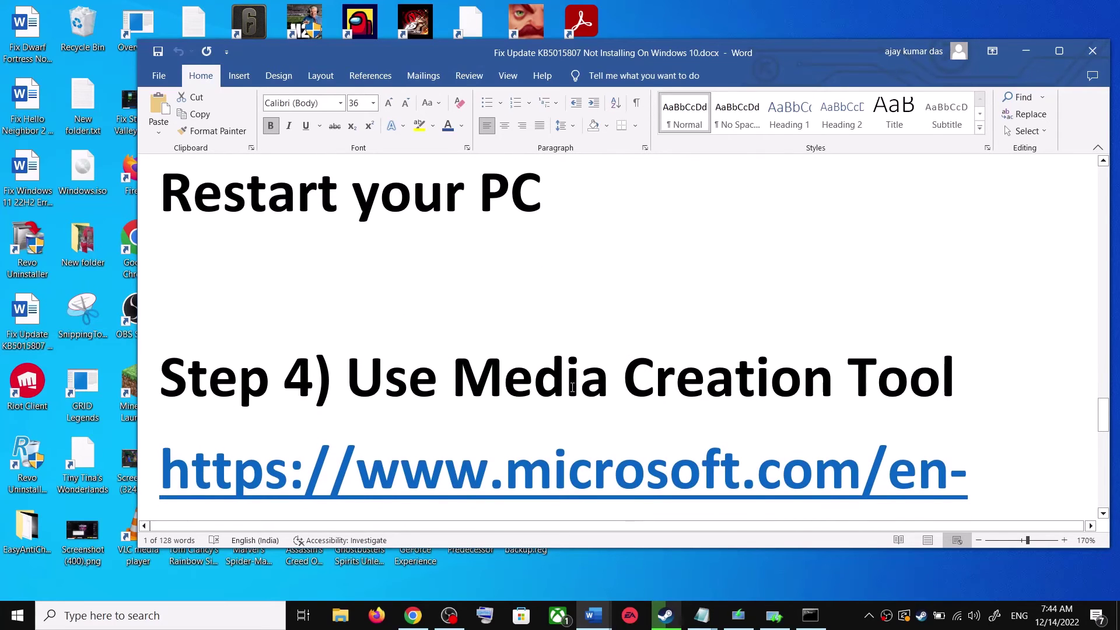
{"action": "left_click_drag", "start_coordinate": [347, 381], "coordinate": [968, 382]}
{"action": "scroll", "coordinate": [560, 407], "scroll_direction": "down", "scroll_amount": 3}
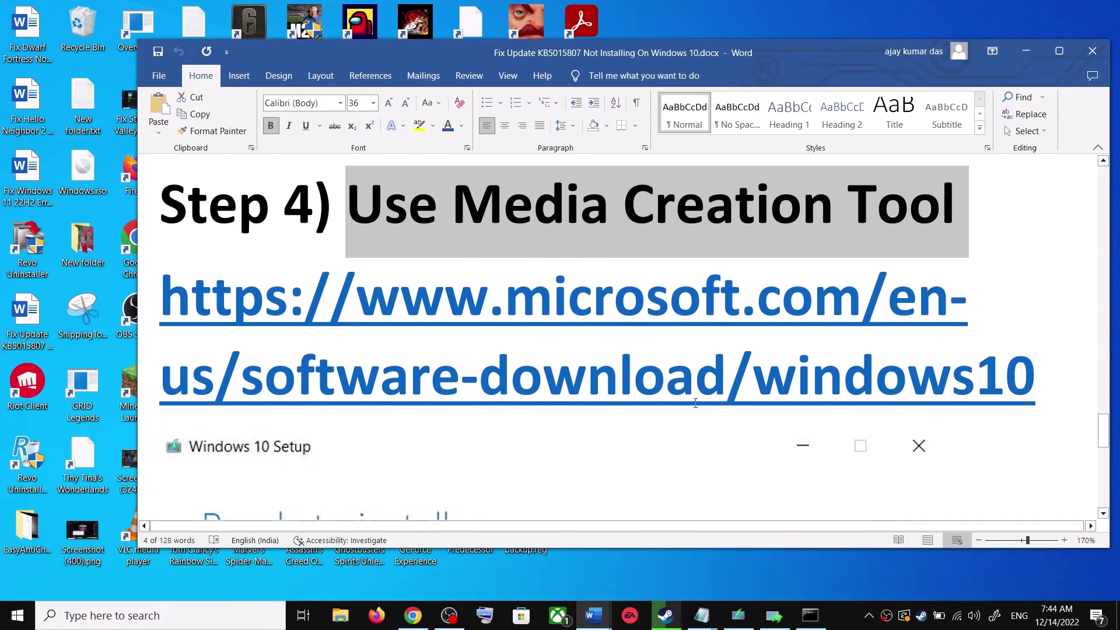
Step: Accept the Windows 10 Setup license terms and proceed with Upgrade this PC now
{"action": "left_click", "coordinate": [413, 615]}
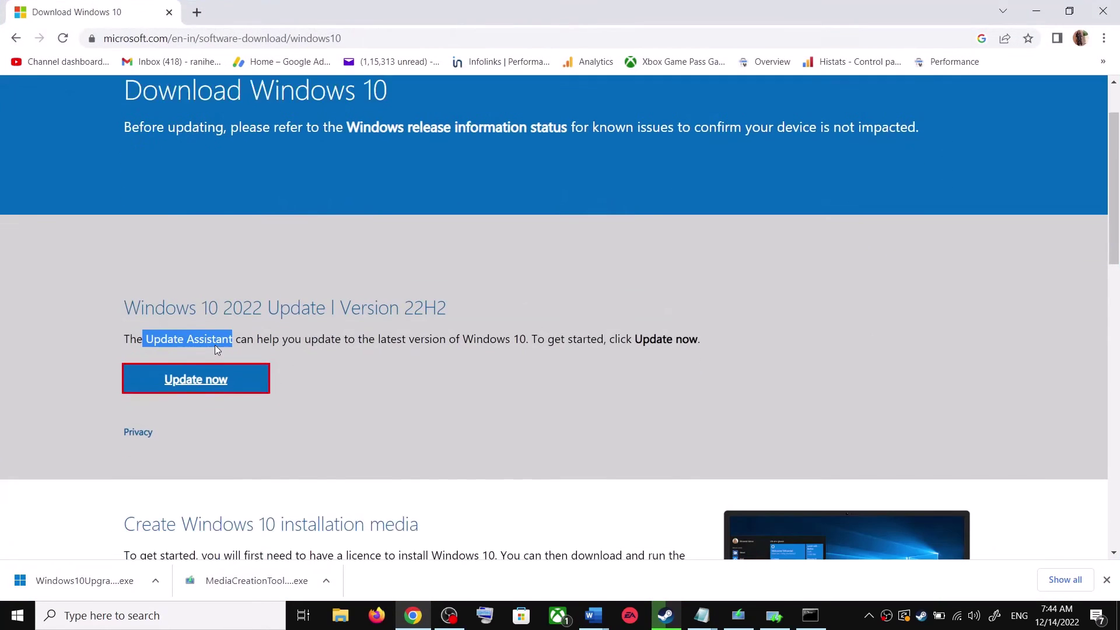
{"action": "scroll", "coordinate": [216, 346], "scroll_direction": "down", "scroll_amount": 3}
{"action": "left_click_drag", "start_coordinate": [134, 362], "coordinate": [233, 369]}
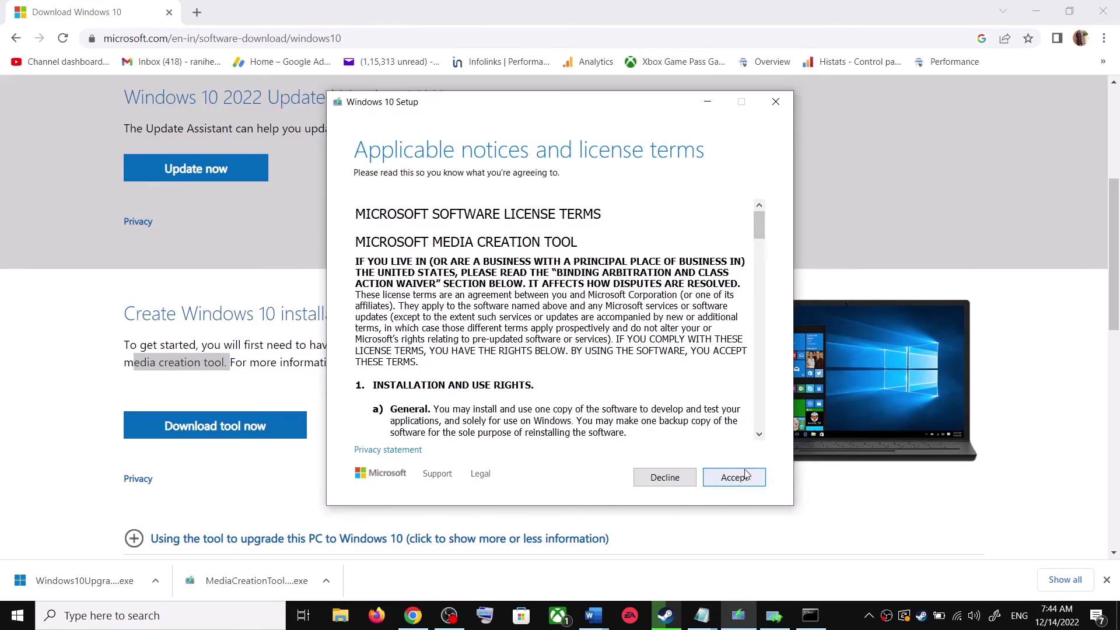
{"action": "left_click", "coordinate": [749, 474]}
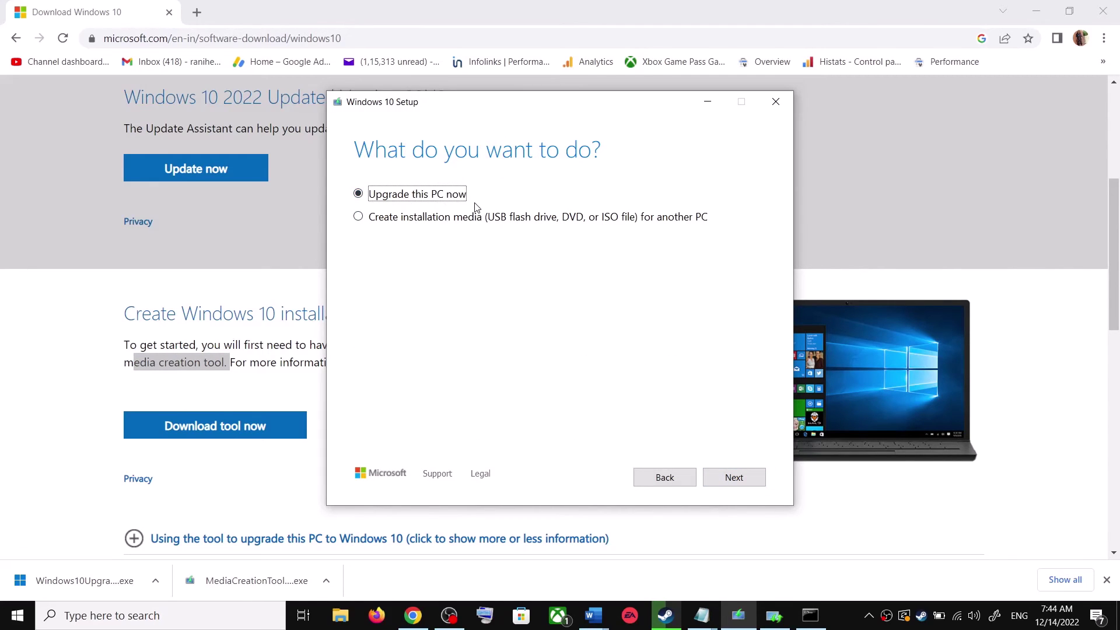
{"action": "left_click", "coordinate": [745, 478]}
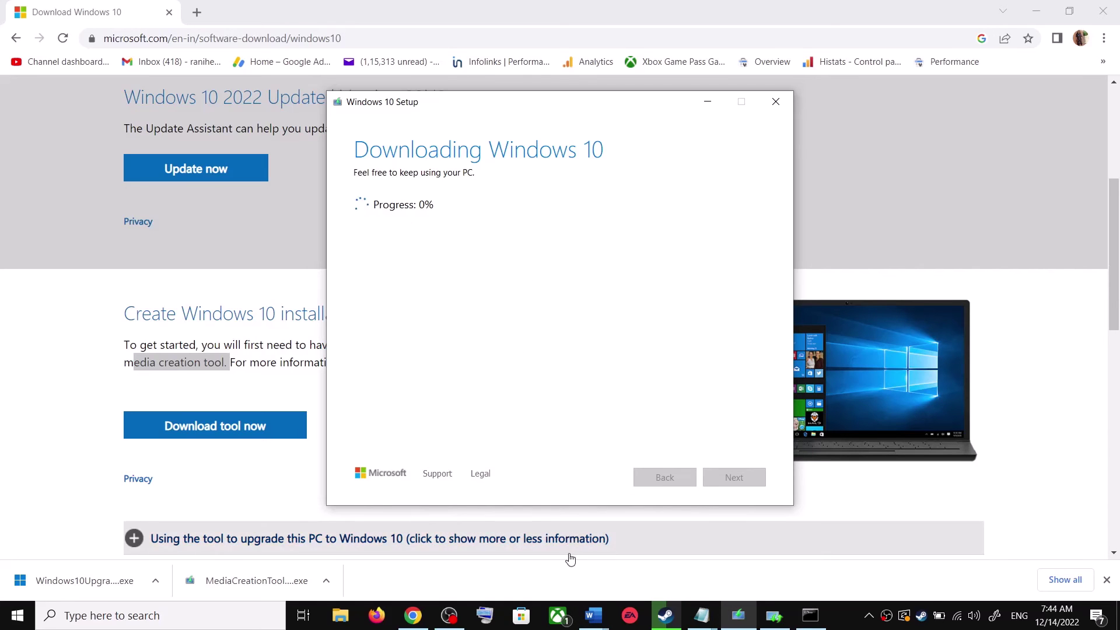
Step: Maximize the Word guide and scroll to the Ready to install screenshot keeping files and apps
{"action": "mouse_move", "coordinate": [604, 626]}
{"action": "left_click", "coordinate": [665, 549]}
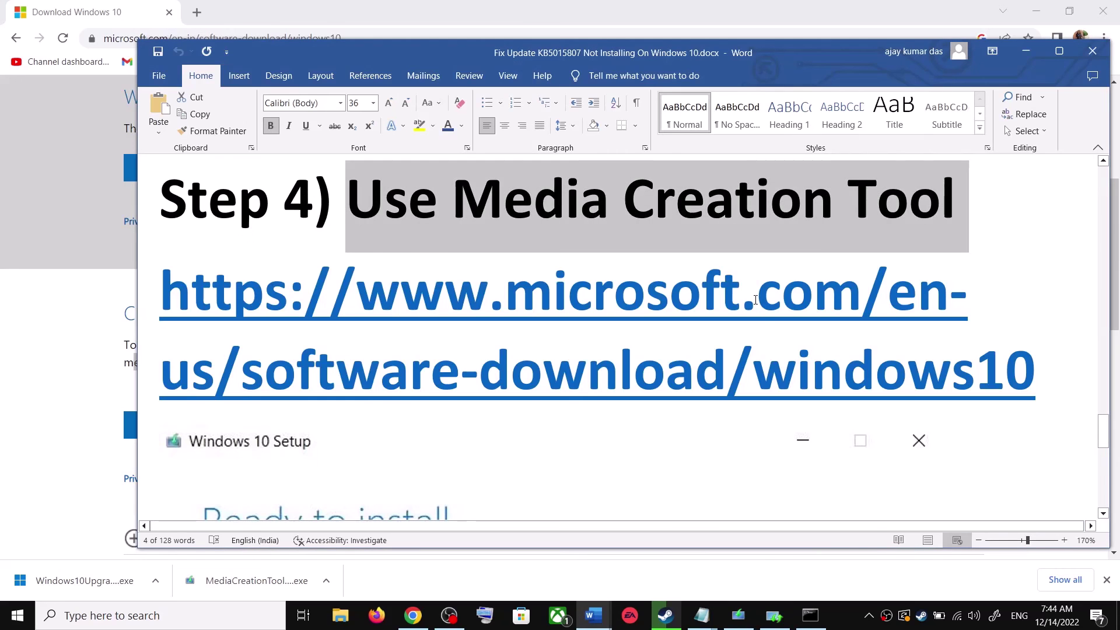
{"action": "scroll", "coordinate": [766, 364], "scroll_direction": "down", "scroll_amount": 4}
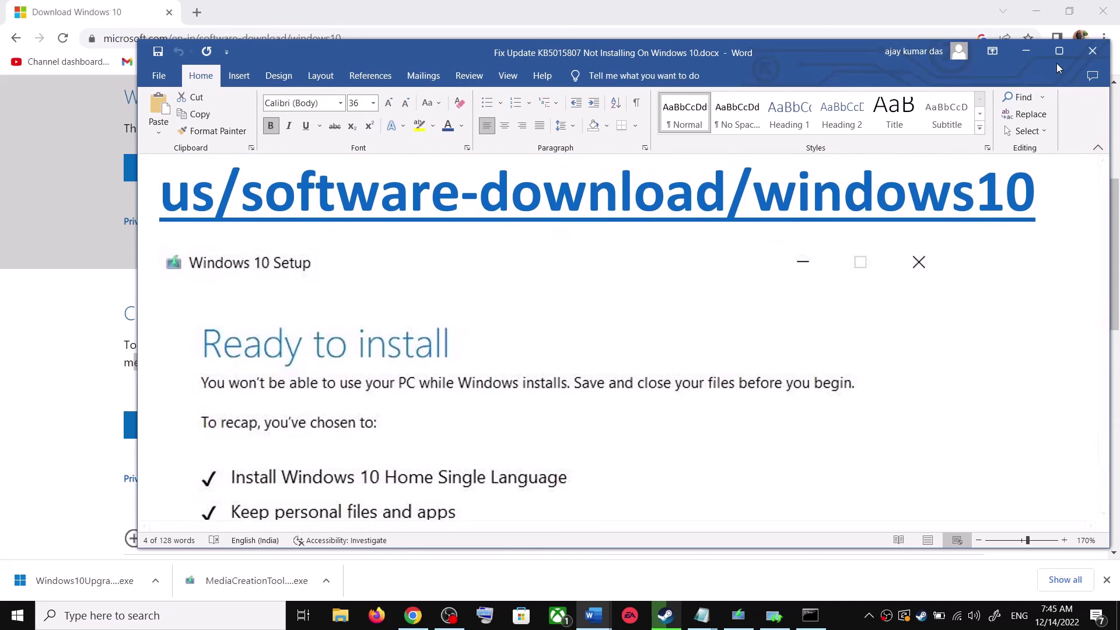
{"action": "left_click", "coordinate": [1060, 51]}
{"action": "scroll", "coordinate": [250, 333], "scroll_direction": "down", "scroll_amount": 3}
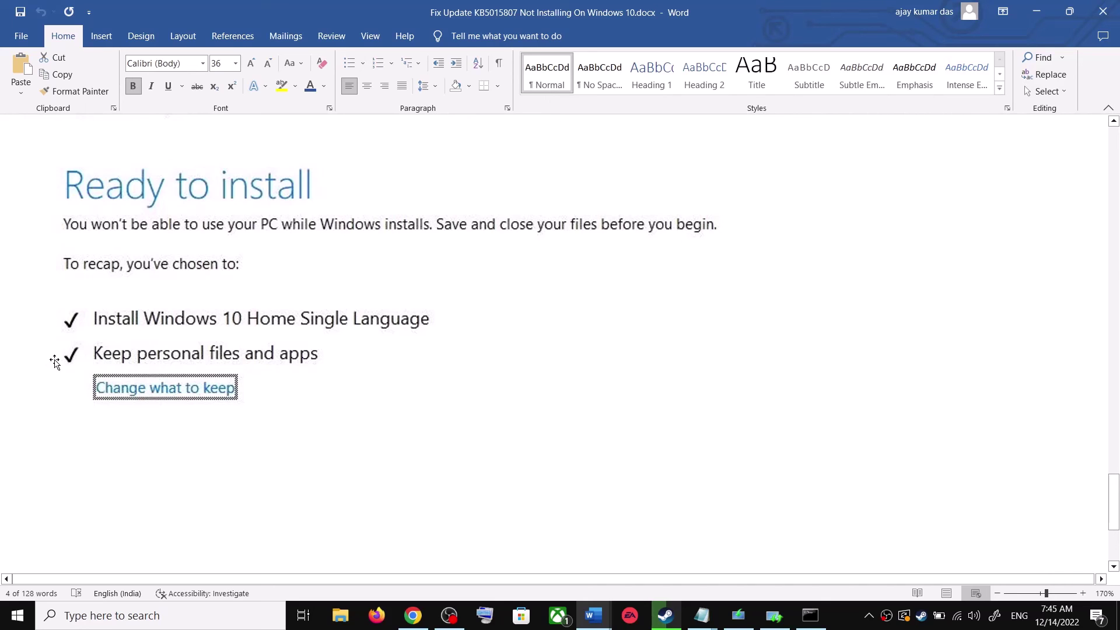
{"action": "scroll", "coordinate": [391, 353], "scroll_direction": "down", "scroll_amount": 3}
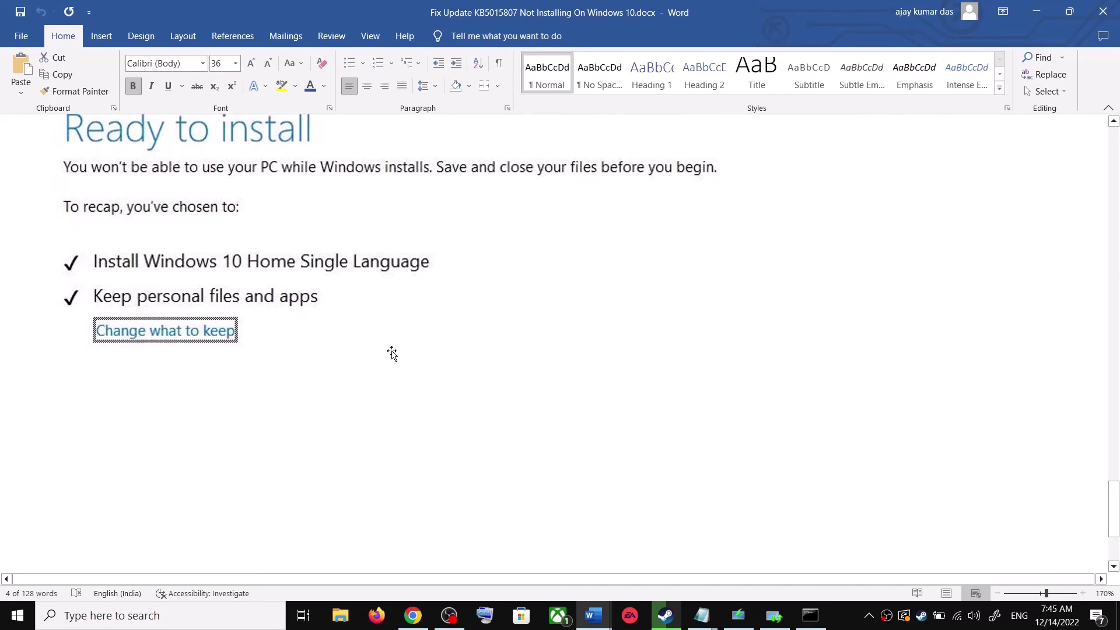
{"action": "scroll", "coordinate": [572, 406], "scroll_direction": "up", "scroll_amount": 4}
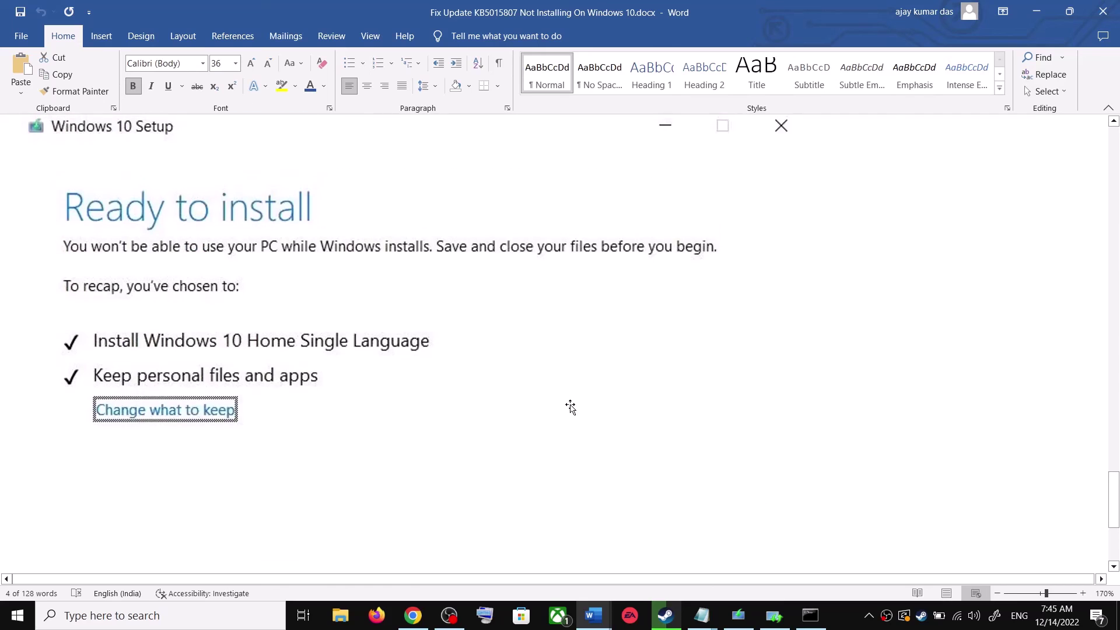